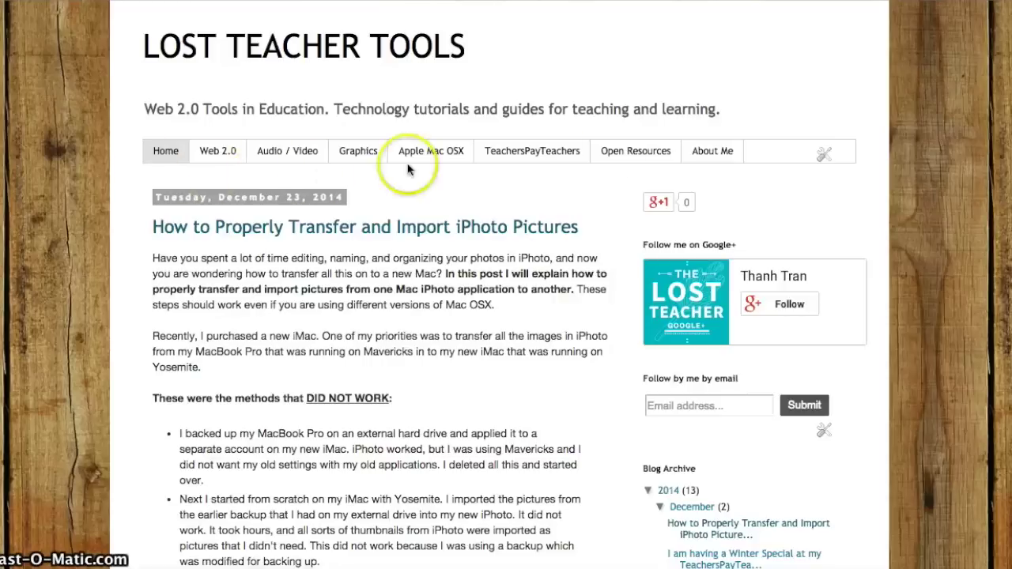
Step: View the blog's About Me page, then return to the home page and skim the iPhoto transfer post
left_click(715, 160)
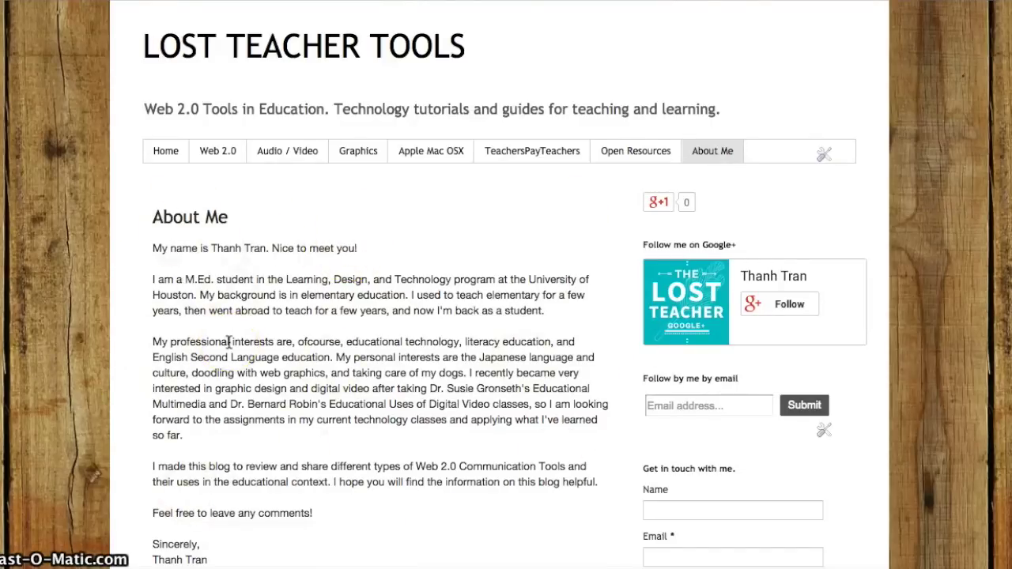
left_click(165, 155)
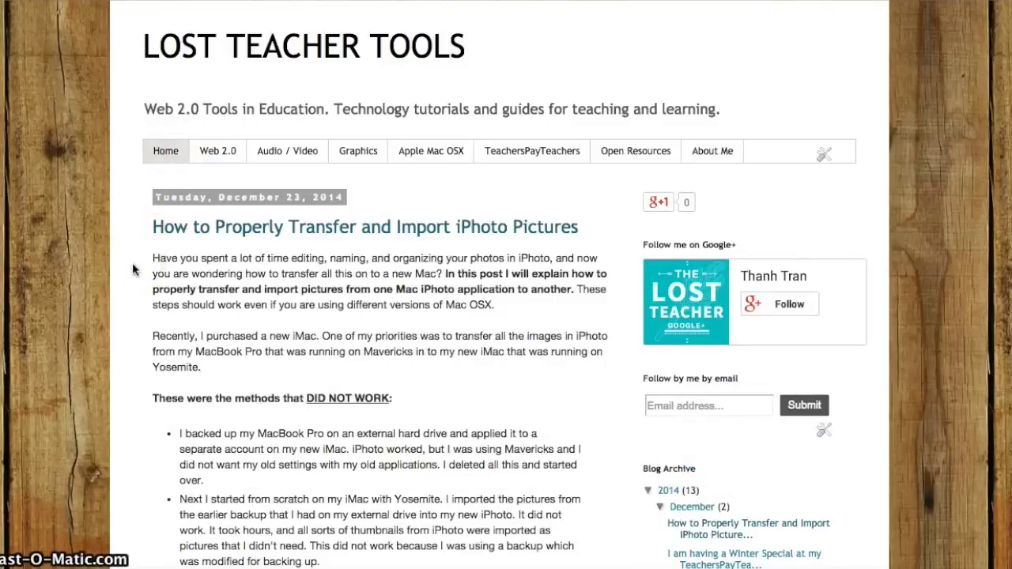
scroll(132, 269, "down", 15)
scroll(132, 270, "down", 12)
scroll(132, 270, "up", 7)
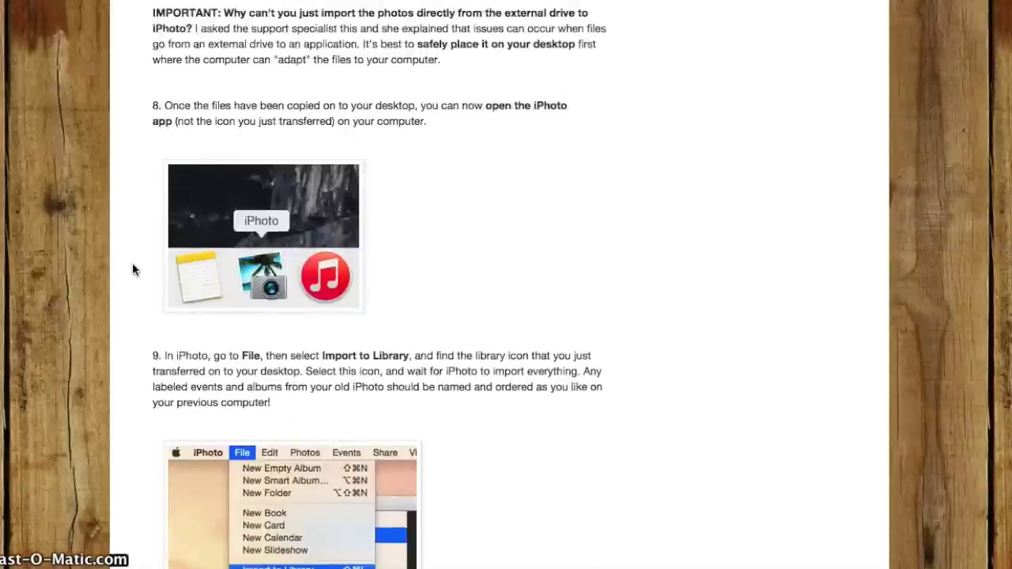
scroll(132, 262, "up", 20)
scroll(132, 262, "down", 2)
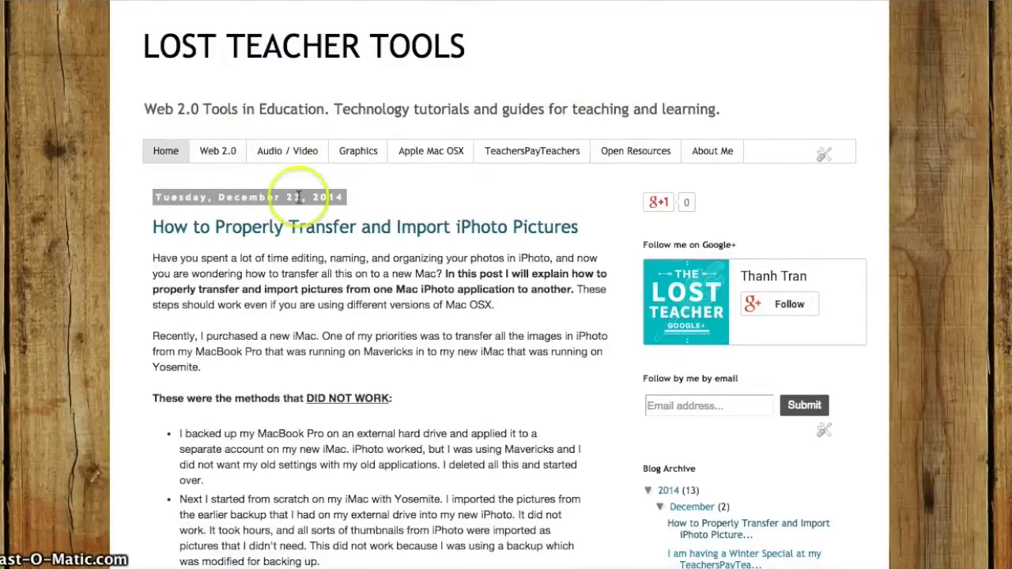
Step: Open the blog's Web 2.0 page and browse the posts grouped under that label
left_click(236, 159)
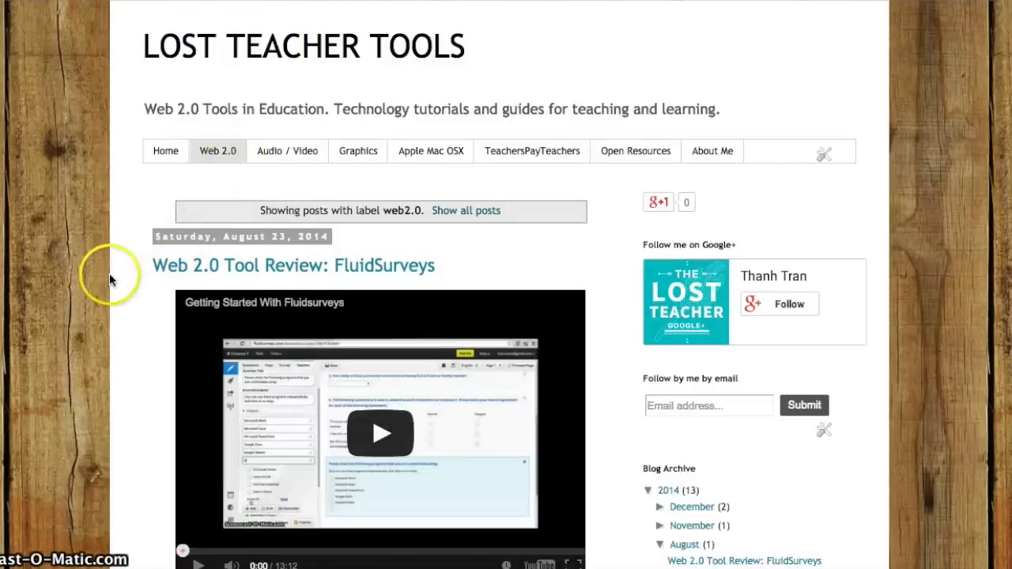
scroll(123, 278, "down", 10)
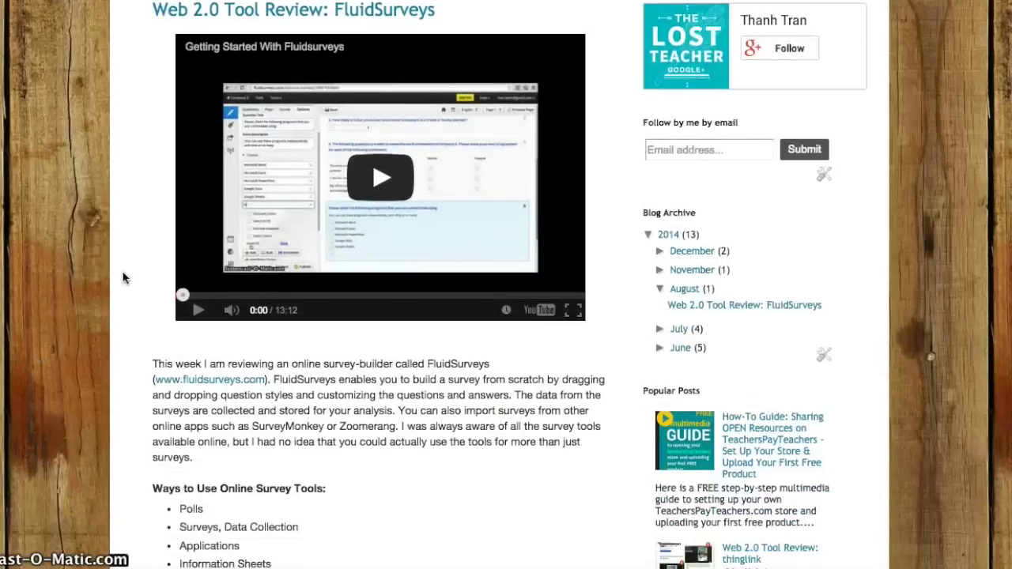
scroll(123, 277, "down", 17)
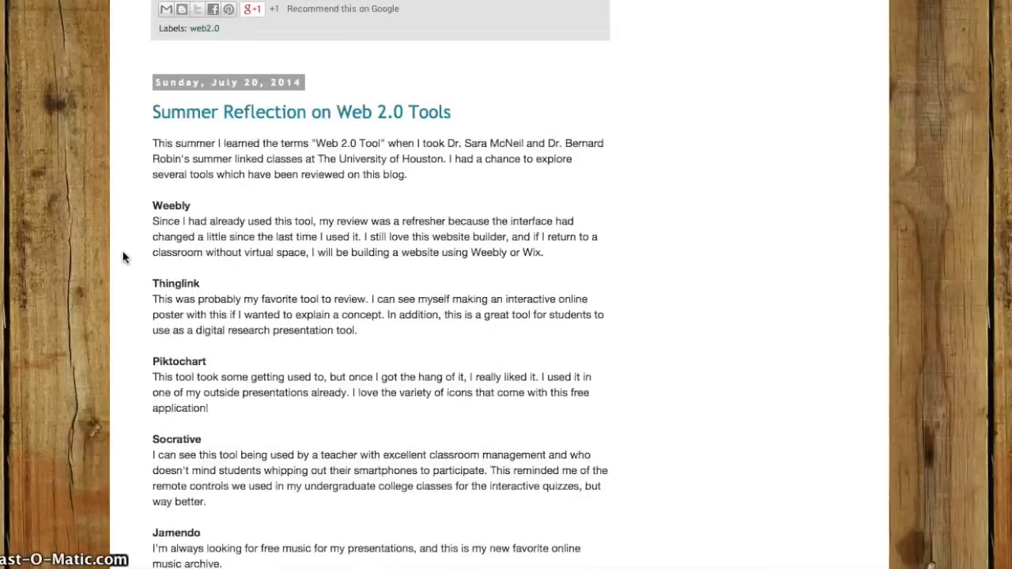
scroll(122, 257, "down", 14)
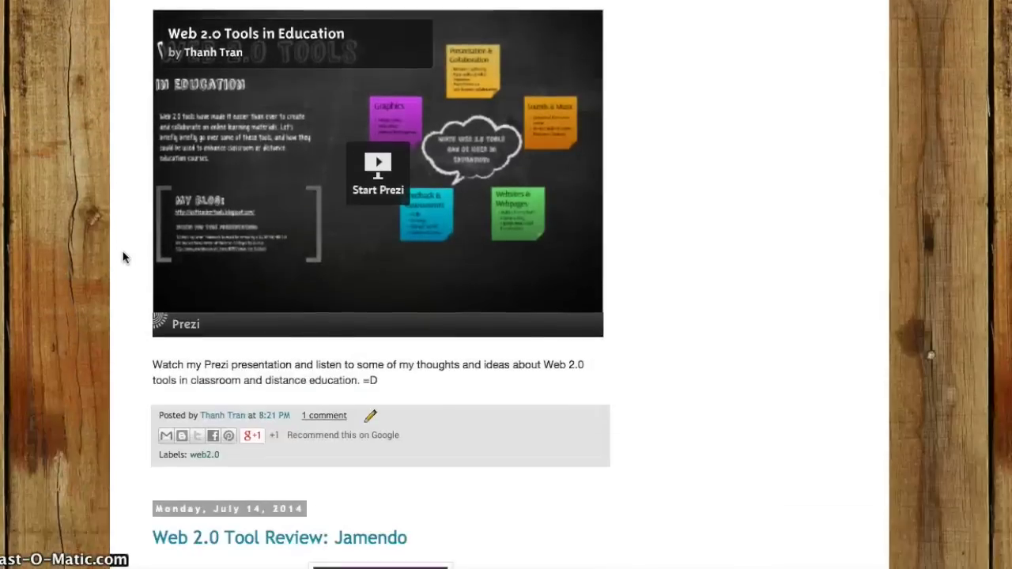
scroll(123, 257, "up", 20)
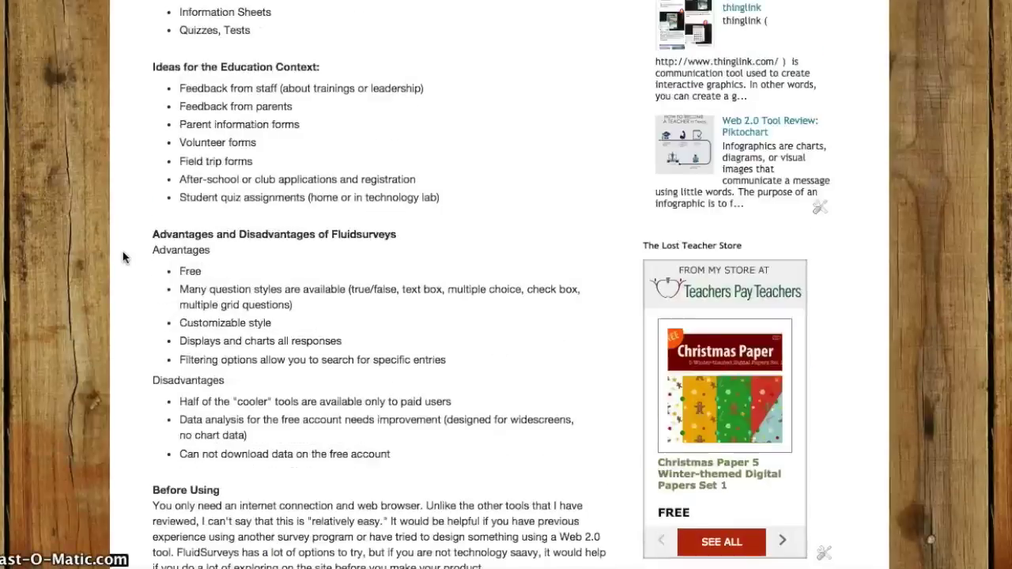
scroll(122, 257, "down", 1)
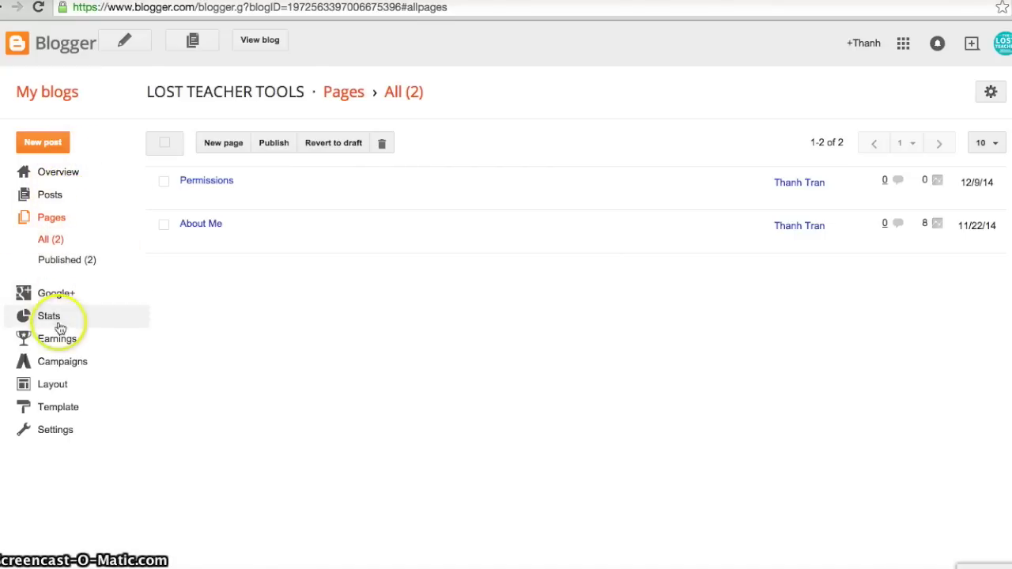
Step: Go to the blog's Layout in Blogger and open the Pages gadget's configuration for editing
left_click(54, 384)
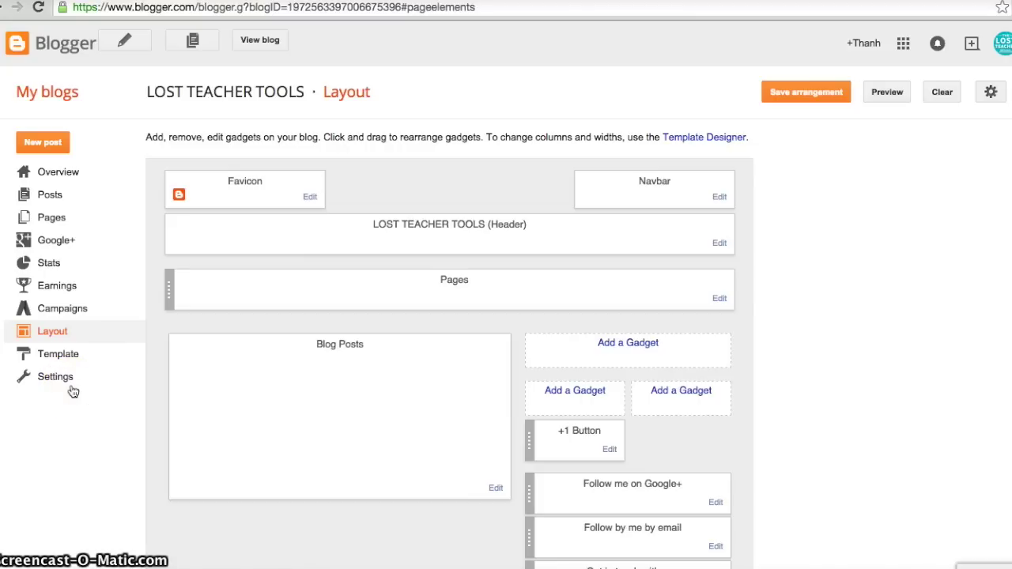
scroll(80, 402, "down", 1)
scroll(80, 403, "up", 1)
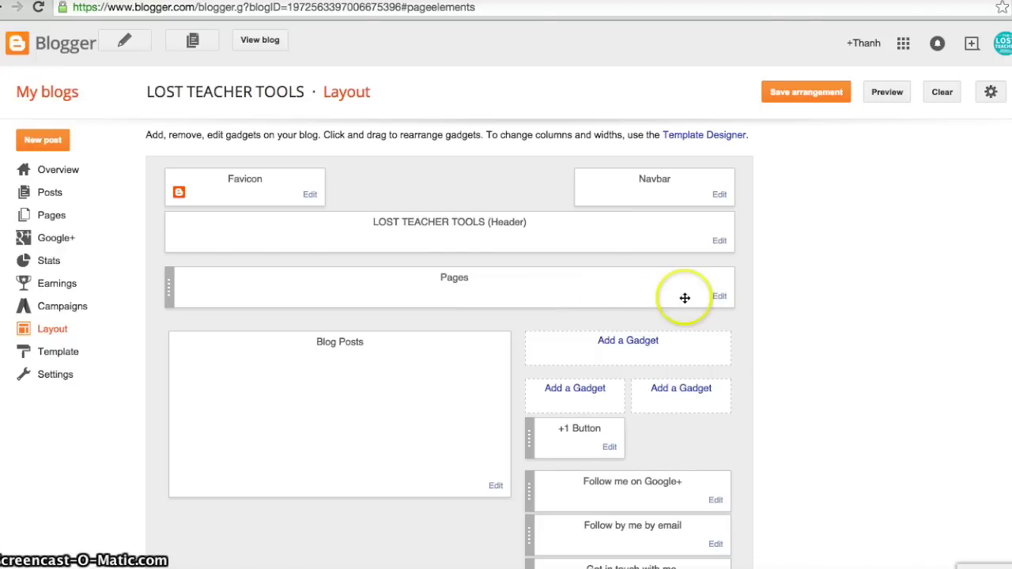
left_click(722, 298)
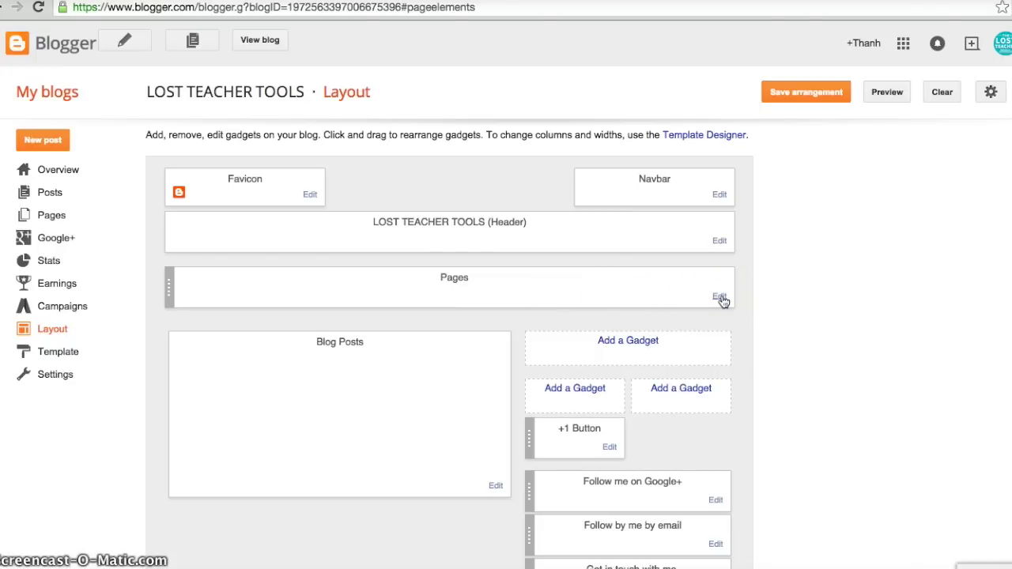
left_click(369, 210)
Step: Examine the page list's shown pages, label links and order, comparing them with the navigation bar on the live blog
scroll(372, 213, "down", 3)
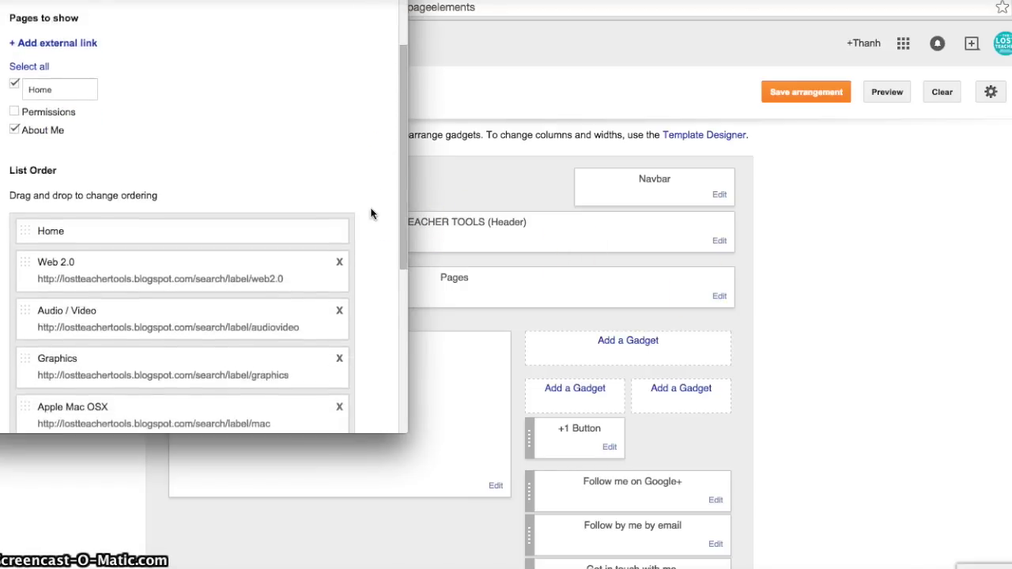
scroll(372, 212, "up", 3)
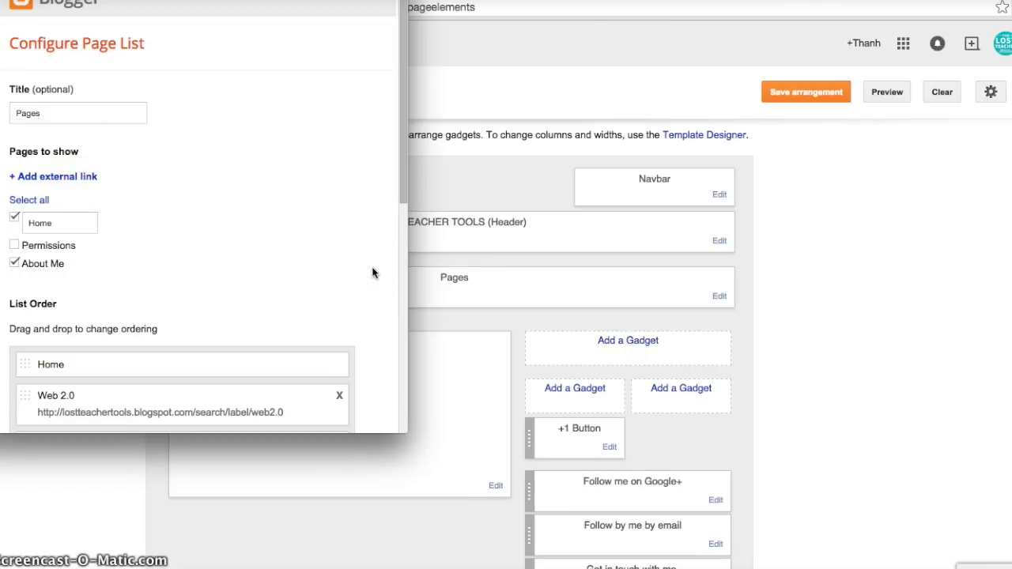
scroll(373, 273, "down", 10)
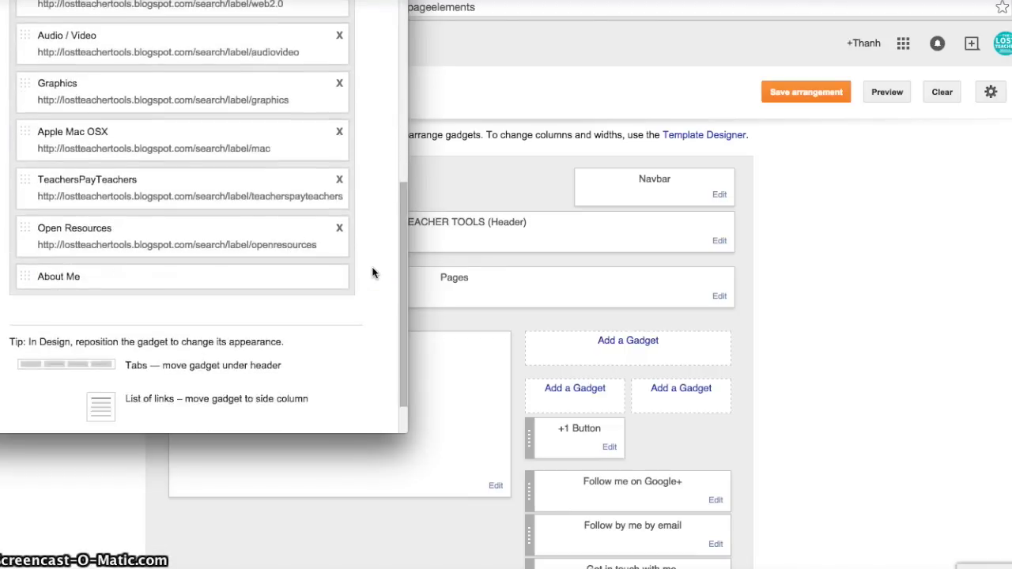
scroll(373, 273, "up", 4)
left_click_drag(151, 47, 68, 88)
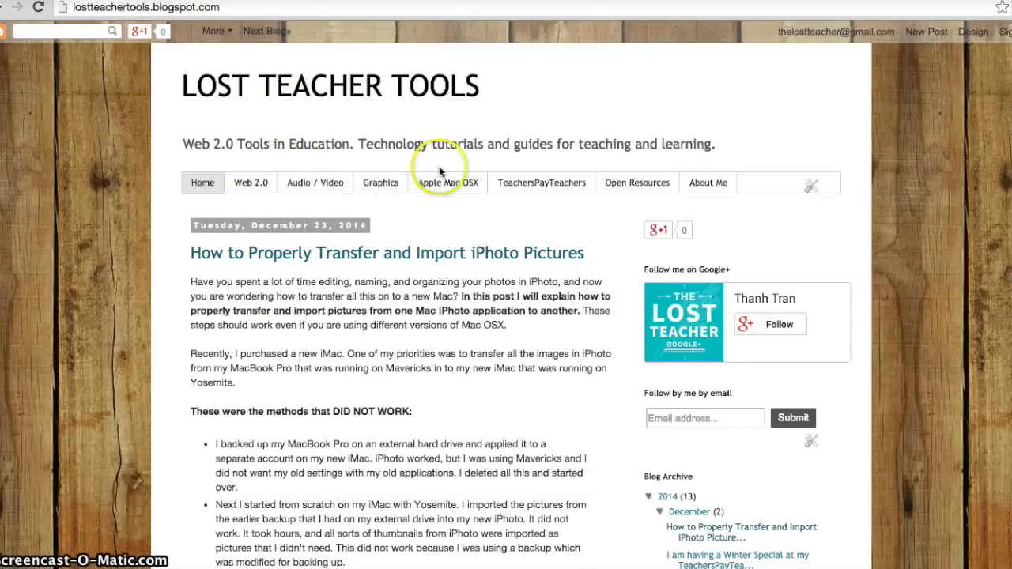
key("ctrl+shift+Tab")
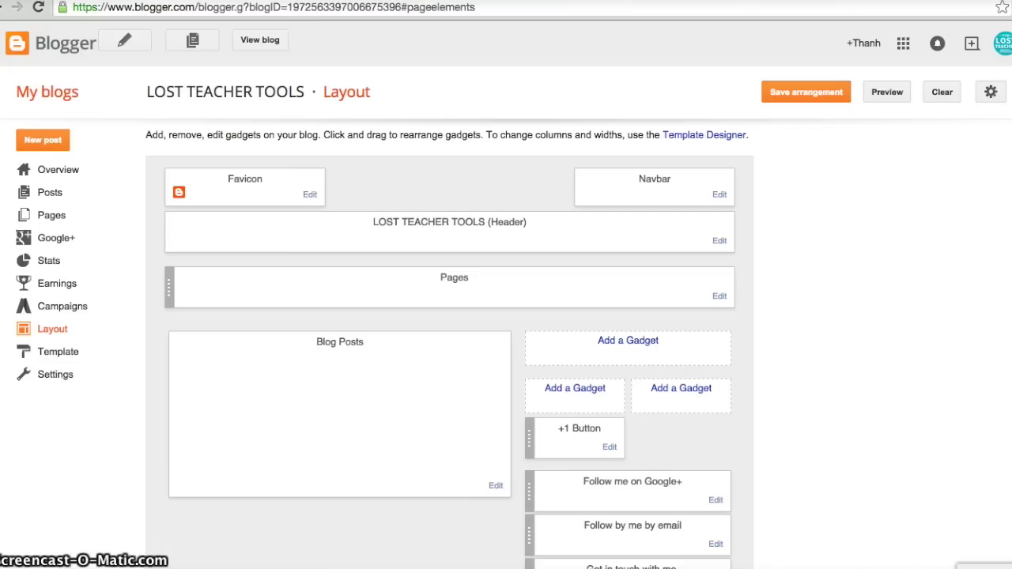
key("alt+Tab")
scroll(366, 57, "up", 3)
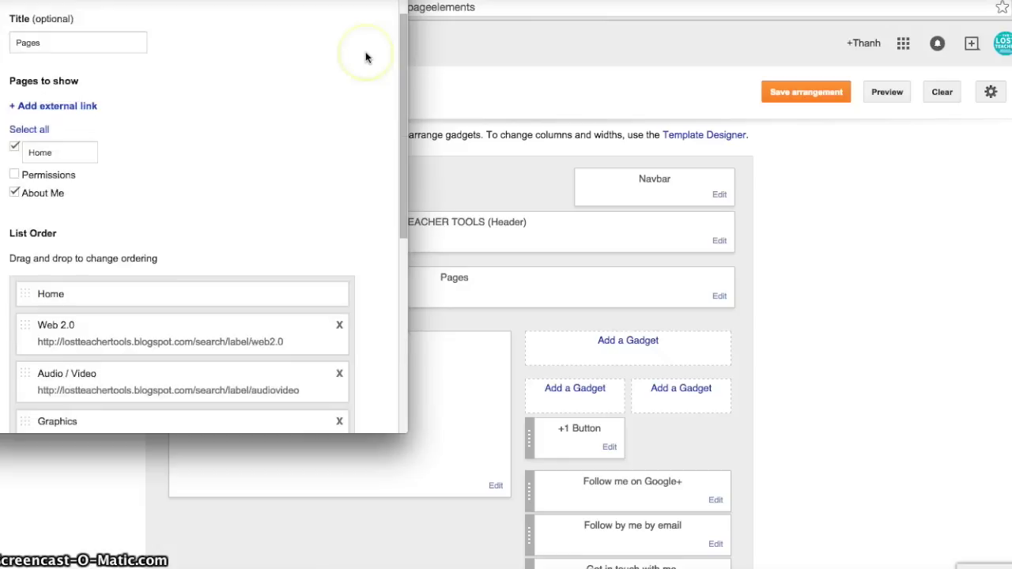
scroll(366, 56, "up", 2)
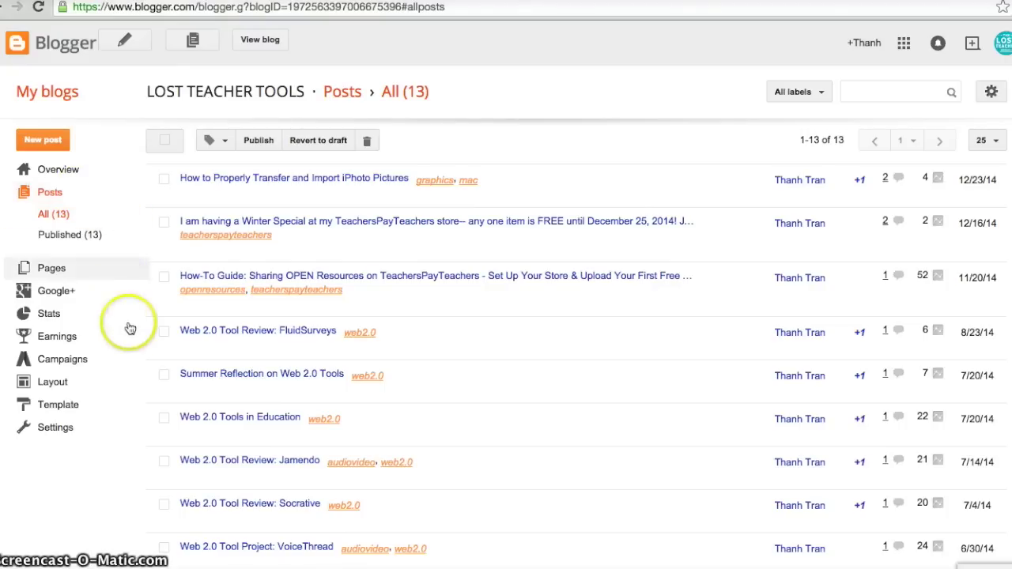
Step: Add the label "presentation" to the "Web 2.0 Tool Project: VoiceThread" post and update the post
scroll(129, 333, "down", 1)
scroll(131, 332, "down", 3)
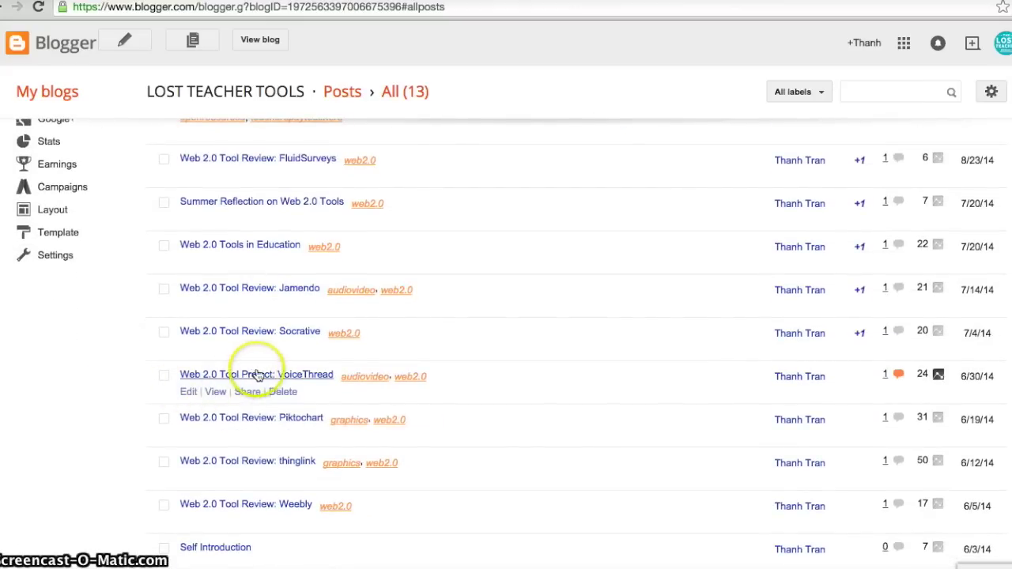
left_click(189, 392)
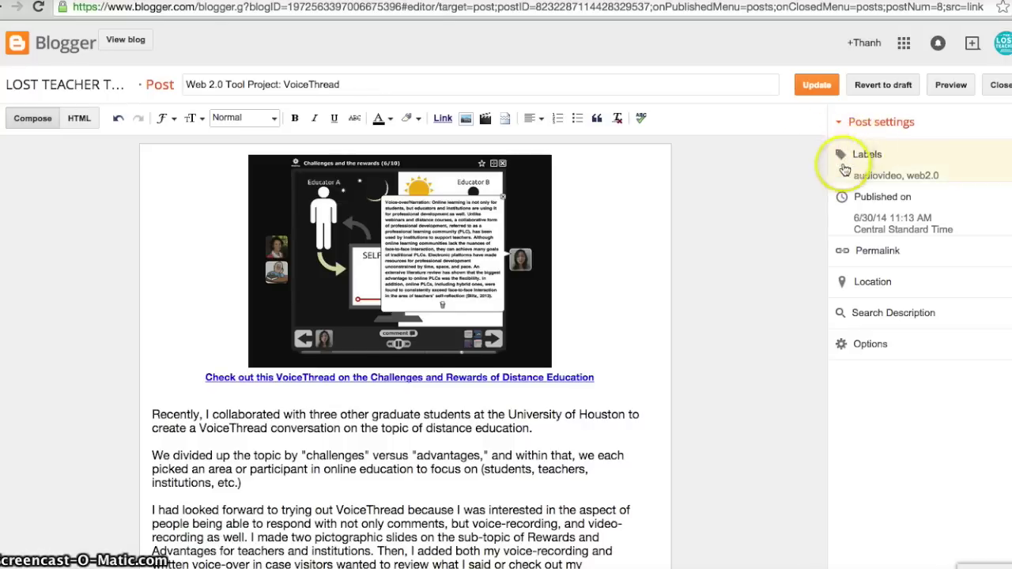
left_click(934, 172)
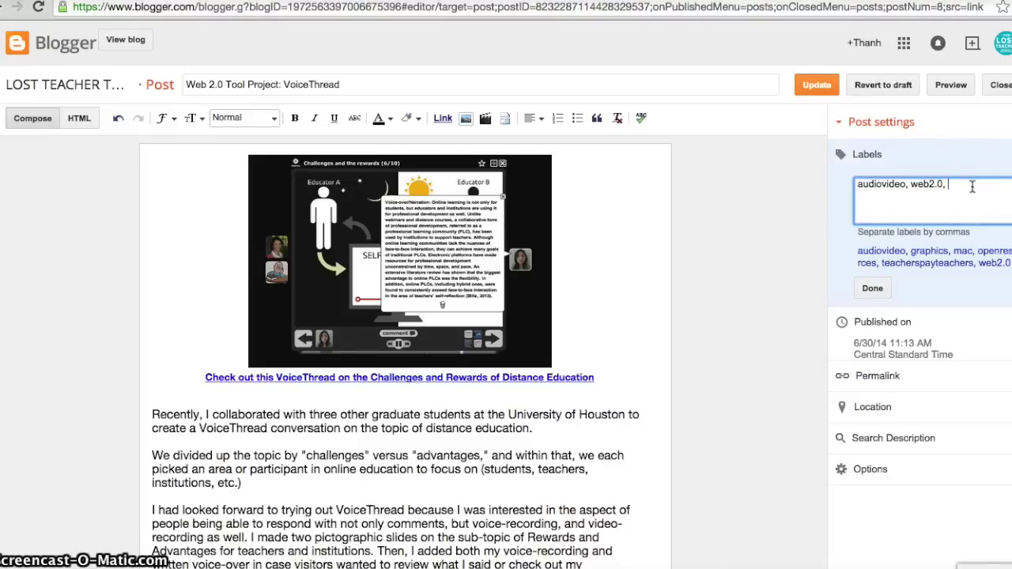
type("presentation")
left_click(872, 289)
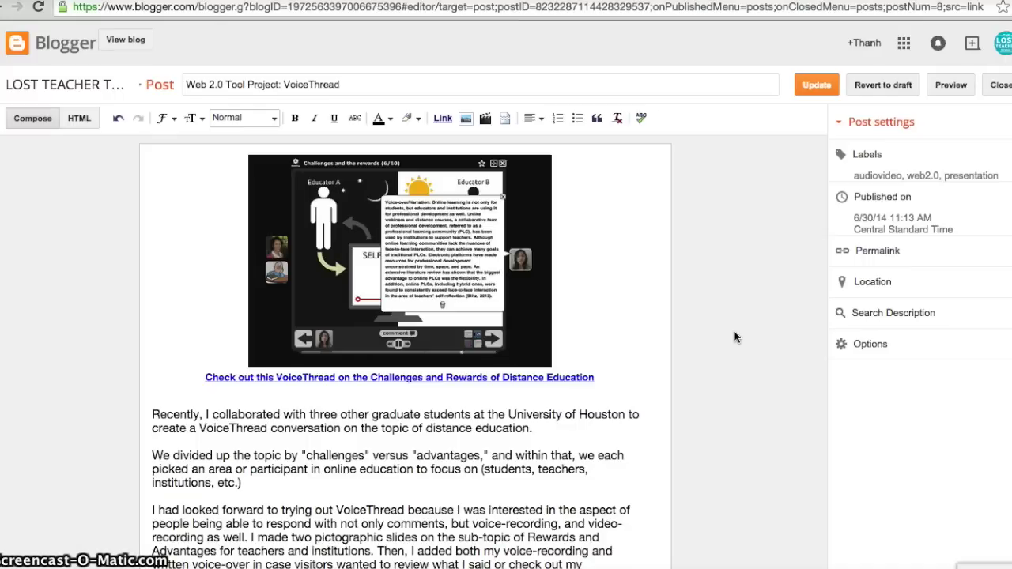
left_click(818, 85)
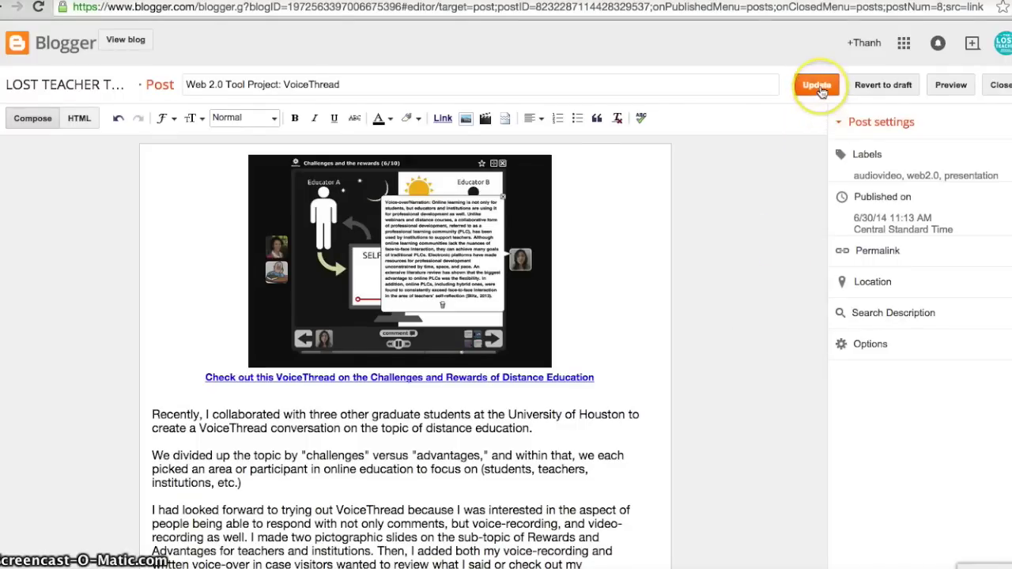
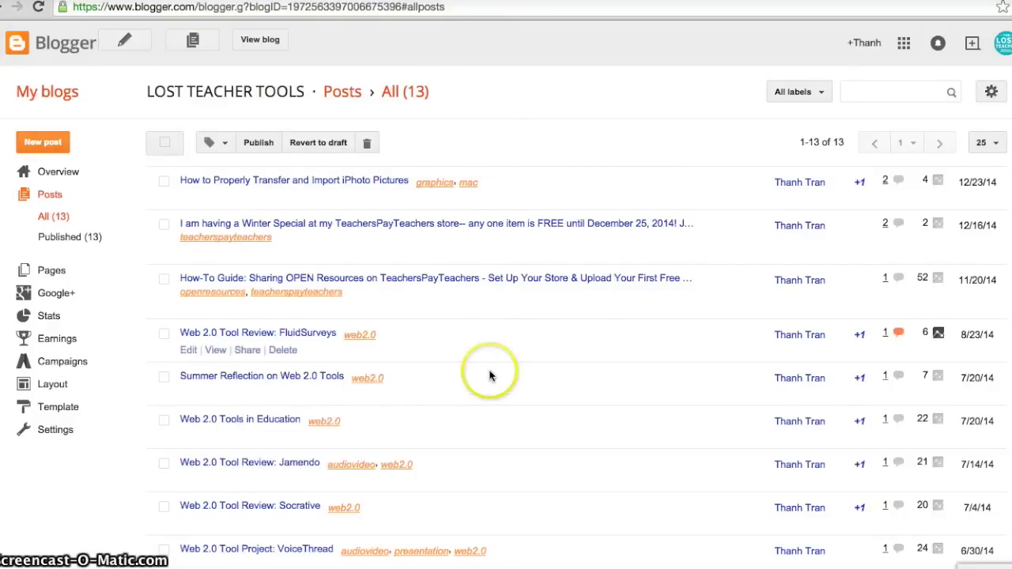
Step: Switch to the live blog and look through its older posts for the VoiceThread project post
scroll(490, 377, "down", 2)
scroll(490, 376, "down", 3)
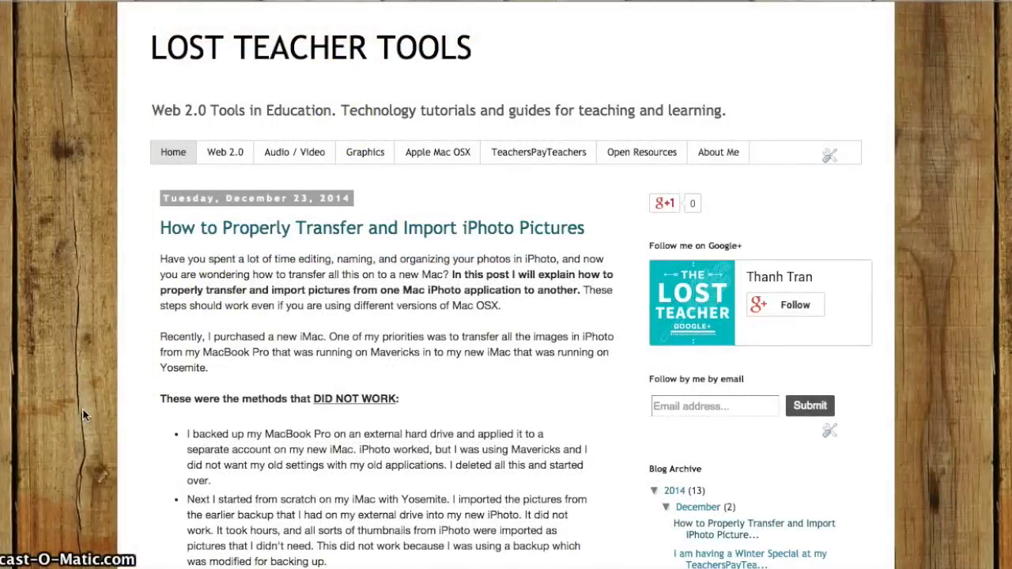
scroll(87, 404, "down", 20)
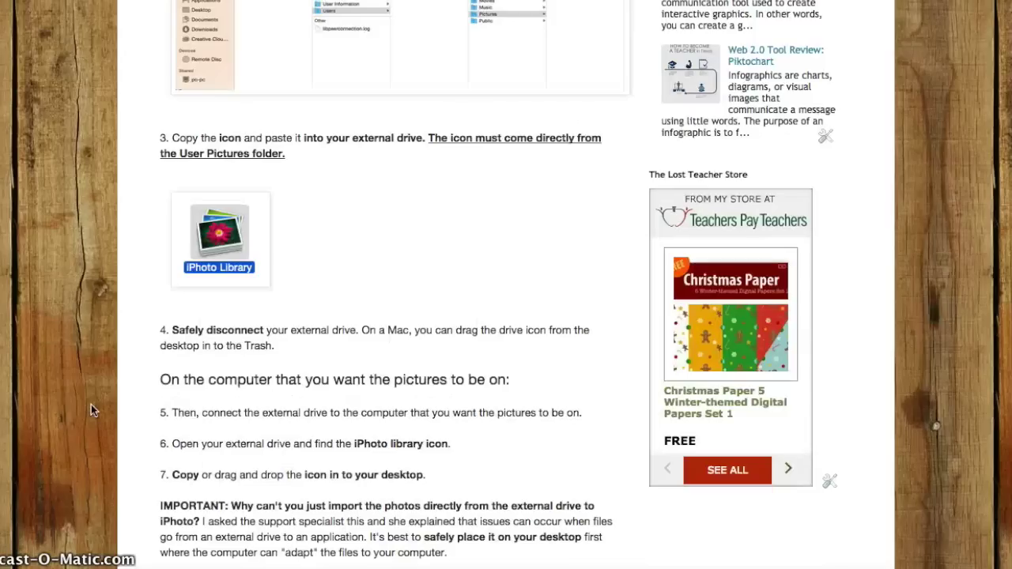
scroll(91, 405, "down", 15)
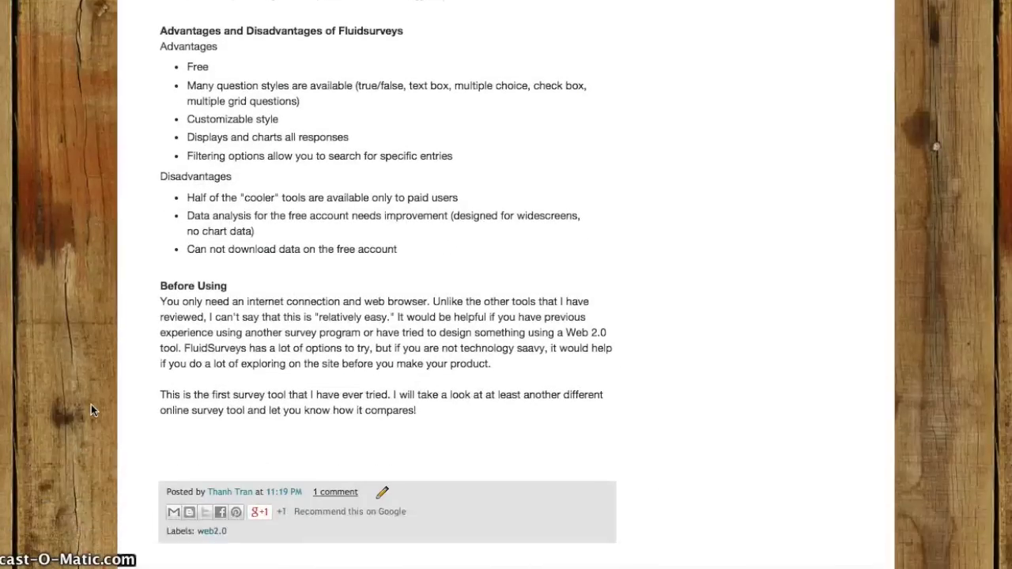
scroll(90, 404, "down", 15)
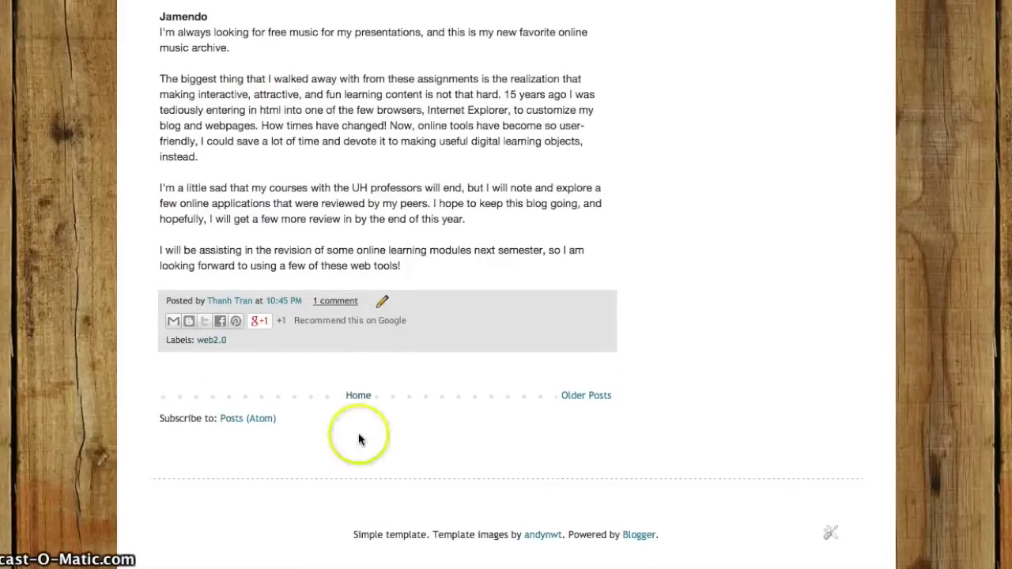
left_click(595, 401)
scroll(118, 399, "down", 20)
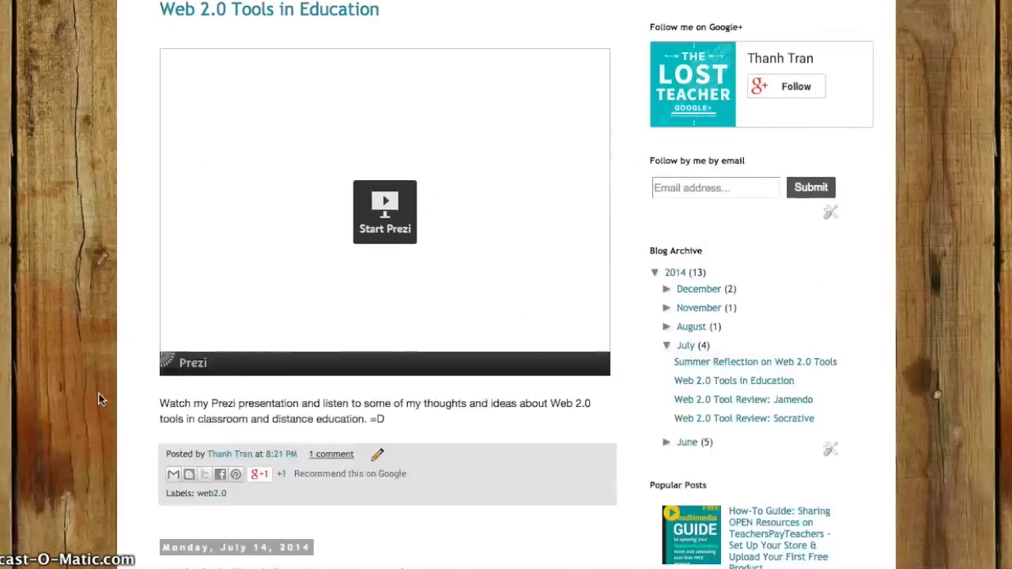
scroll(99, 400, "down", 20)
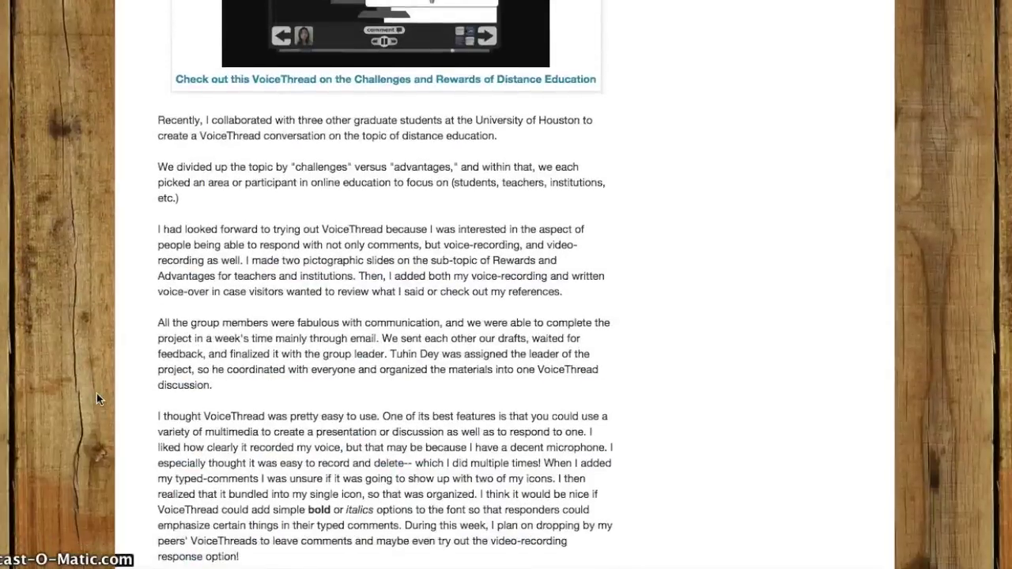
Step: Open the listing of posts labelled "presentation" from the labels under the VoiceThread post
scroll(97, 399, "up", 3)
scroll(97, 399, "up", 3)
scroll(97, 399, "down", 8)
scroll(97, 393, "down", 1)
scroll(97, 393, "up", 5)
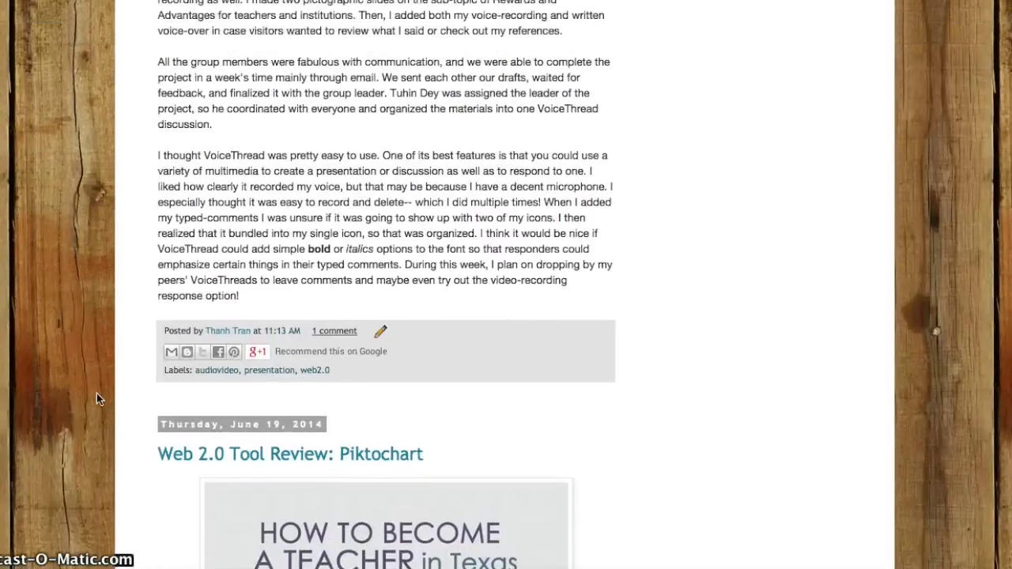
scroll(97, 393, "up", 1)
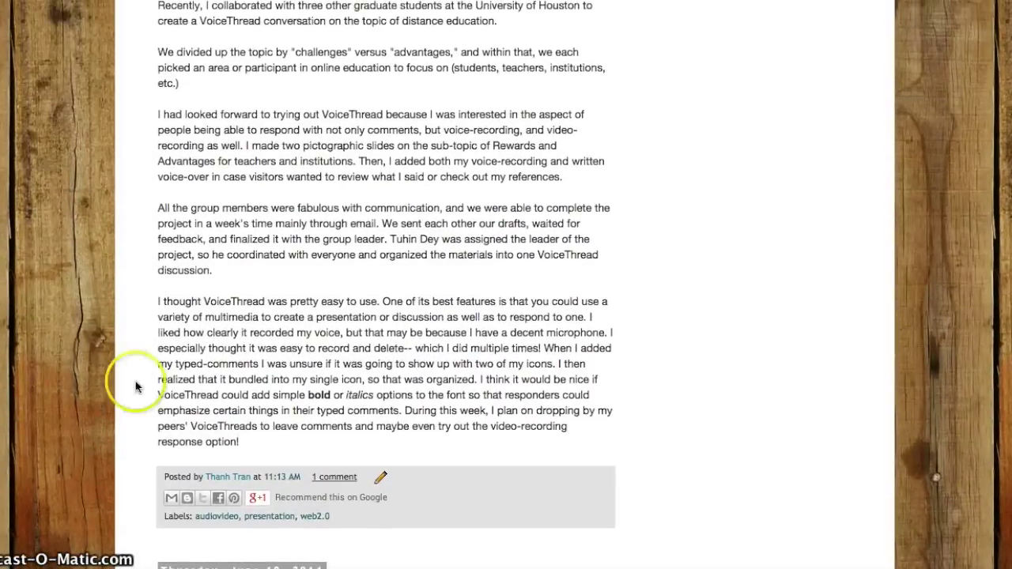
left_click(265, 517)
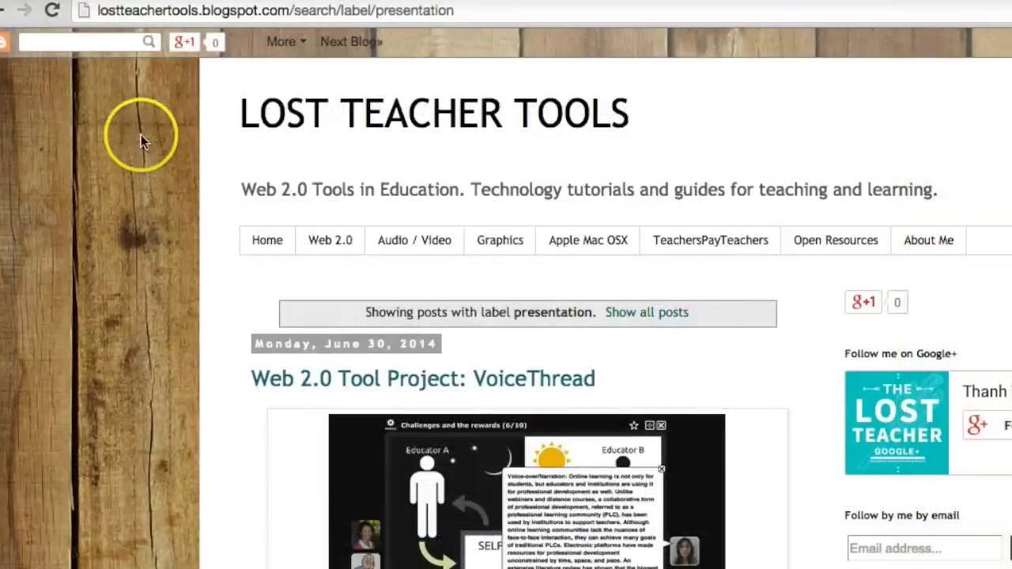
Step: Copy the address of the "presentation" label listing and open the Pages gadget for editing in the Blogger layout
left_click(426, 11)
key("ctrl+c")
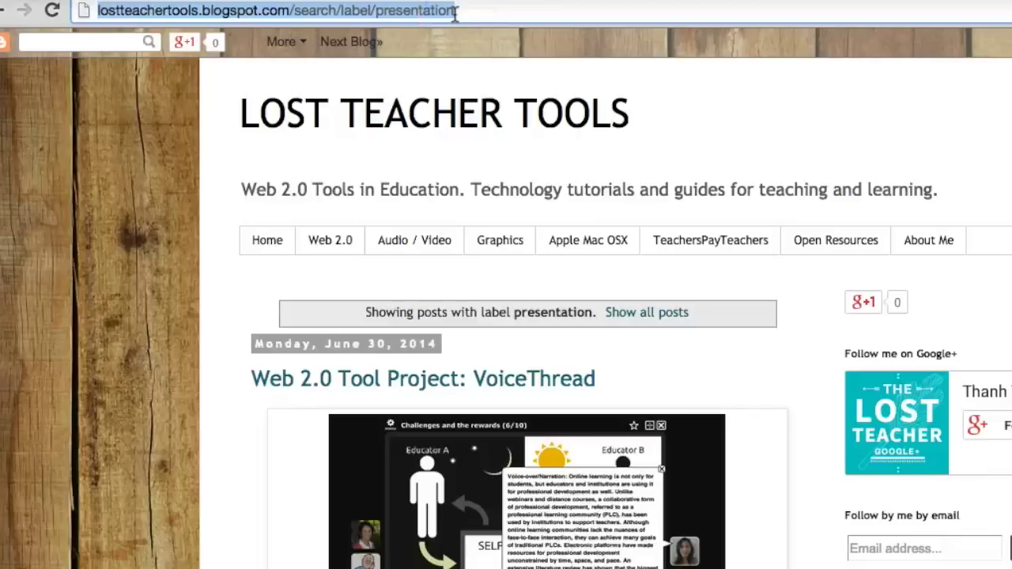
left_click(402, 8)
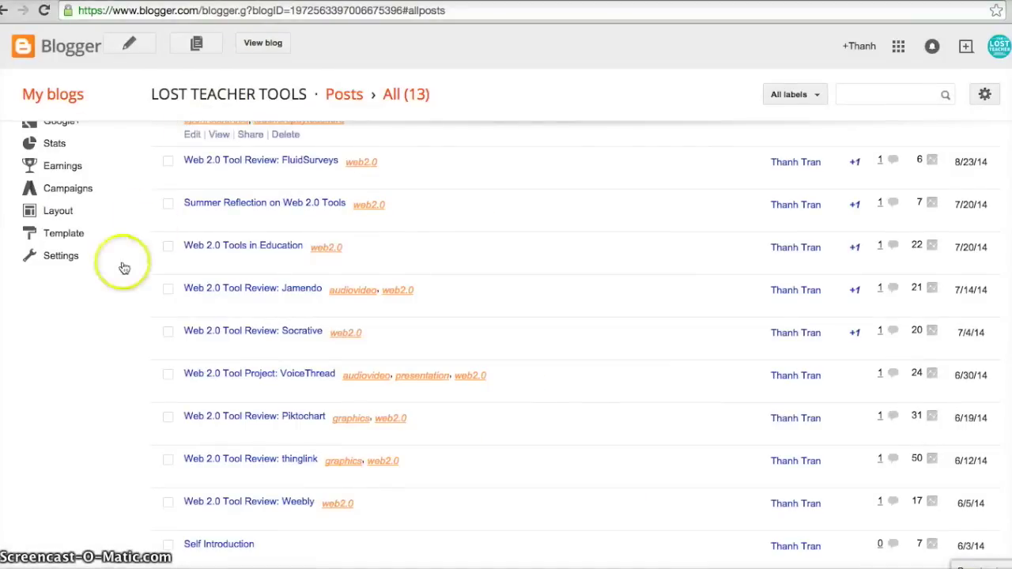
scroll(114, 281, "up", 3)
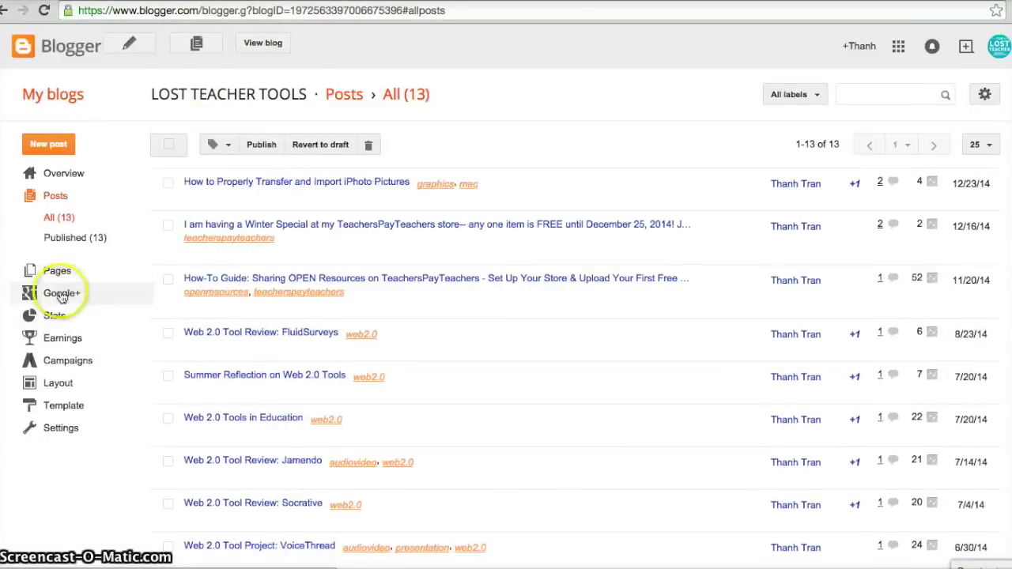
left_click(58, 384)
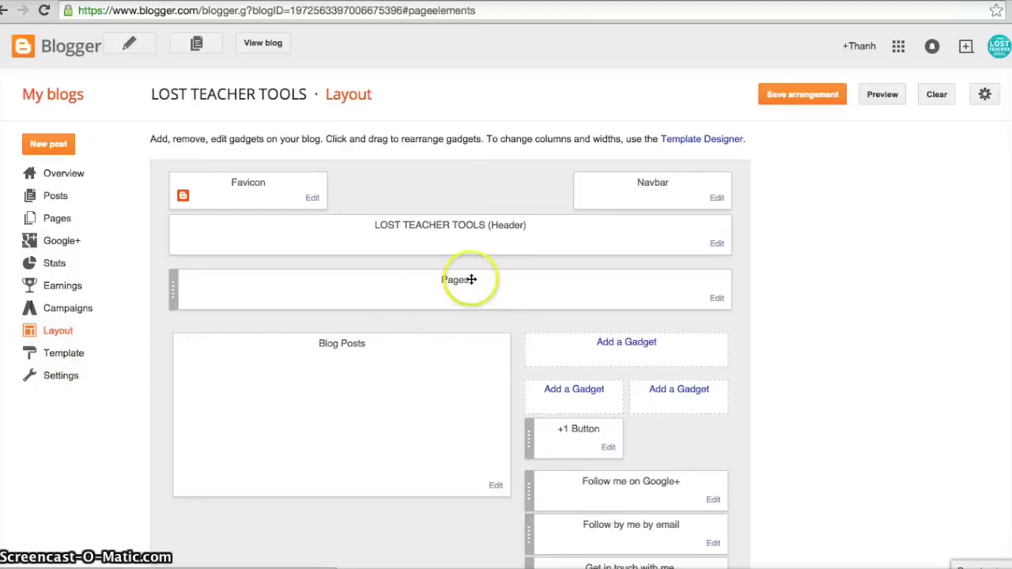
left_click(718, 299)
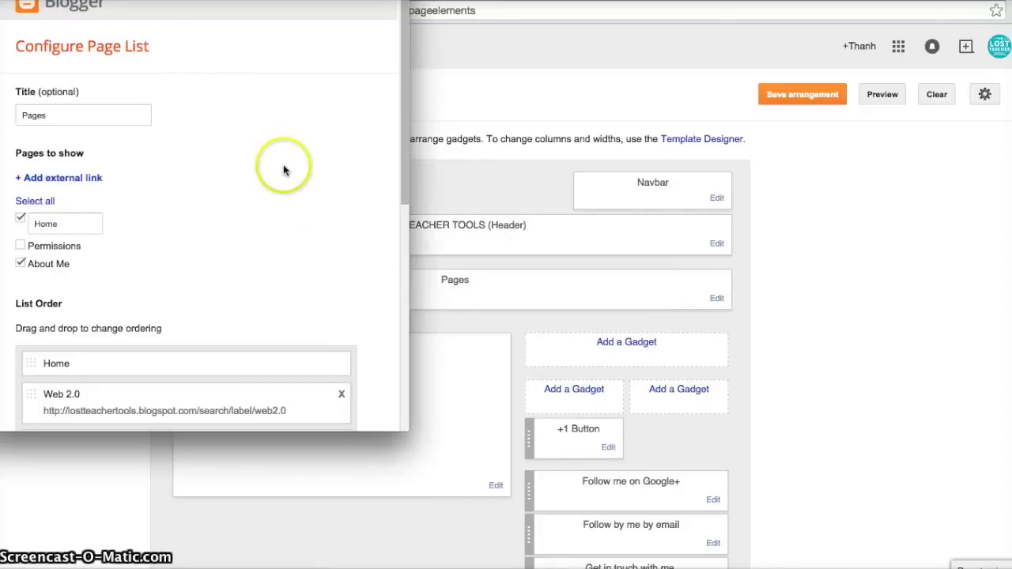
Step: Add an external link titled "Presentation" to the page list, using the copied label address as its URL
left_click(21, 179)
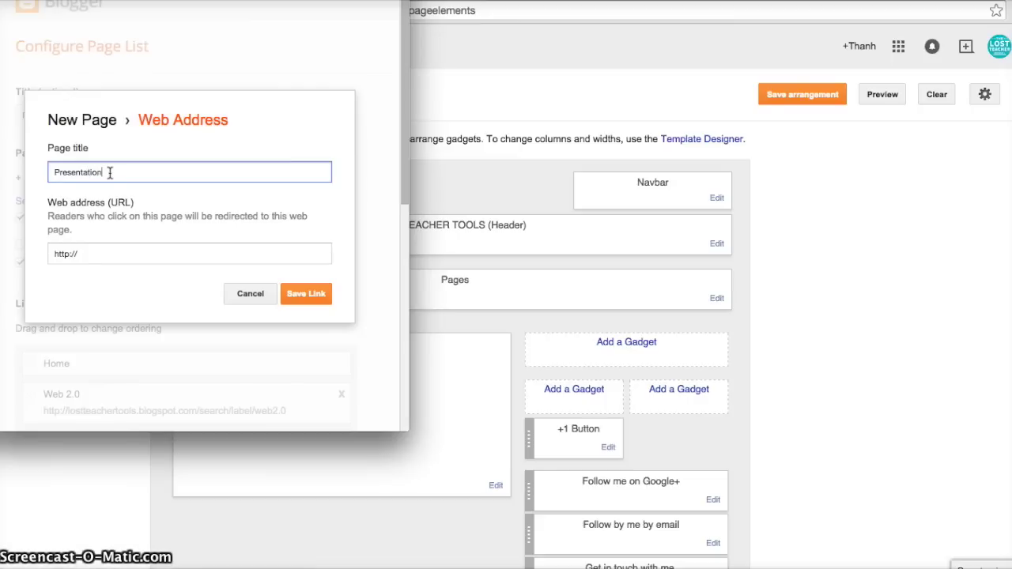
left_click(102, 251)
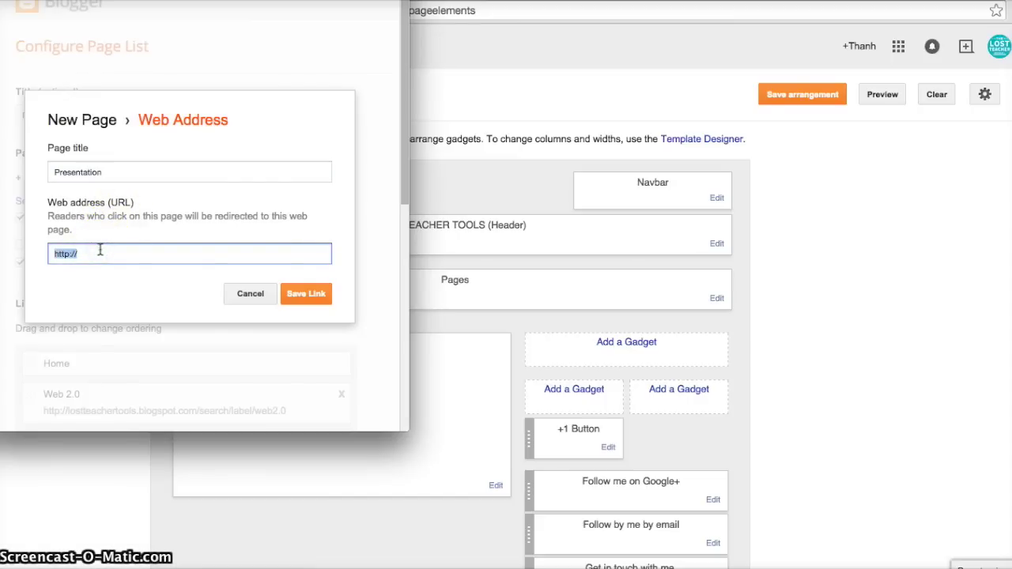
key("ctrl+v")
left_click(318, 295)
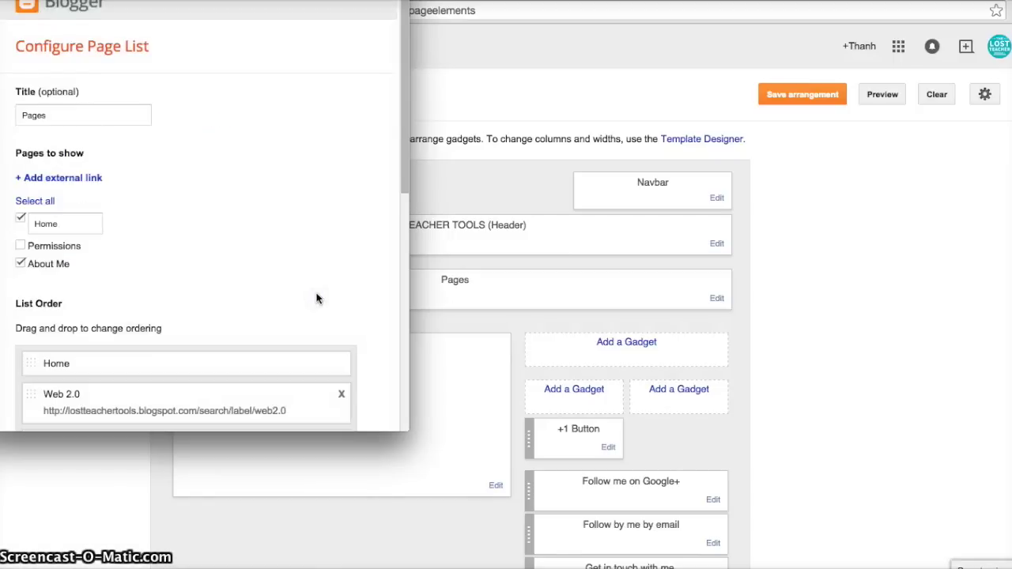
Step: Move the Presentation link directly below Graphics in the list order, save the page list, and check the Presentation page on the live blog
scroll(376, 316, "down", 5)
scroll(376, 317, "down", 2)
scroll(376, 316, "up", 4)
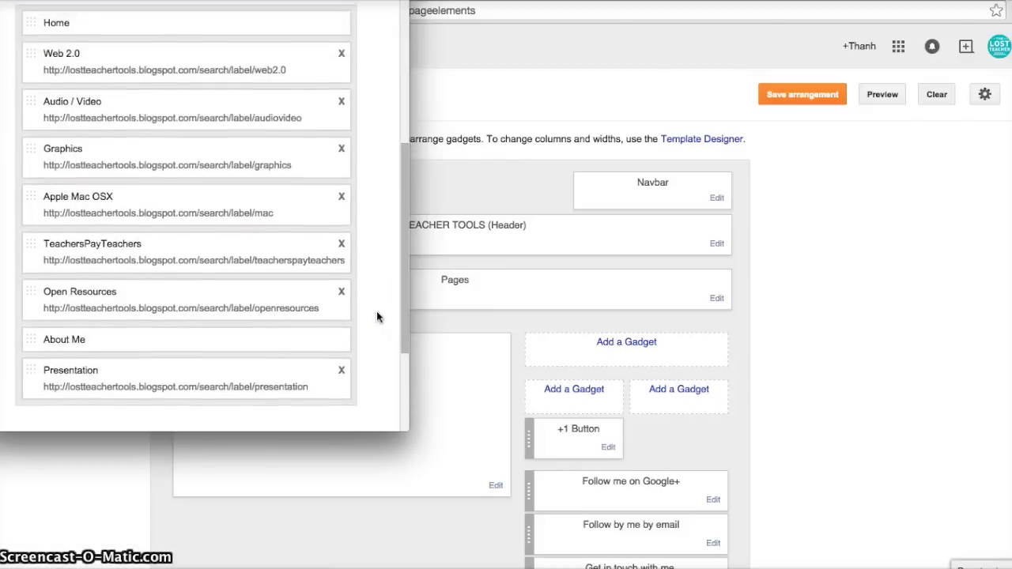
left_click(23, 362)
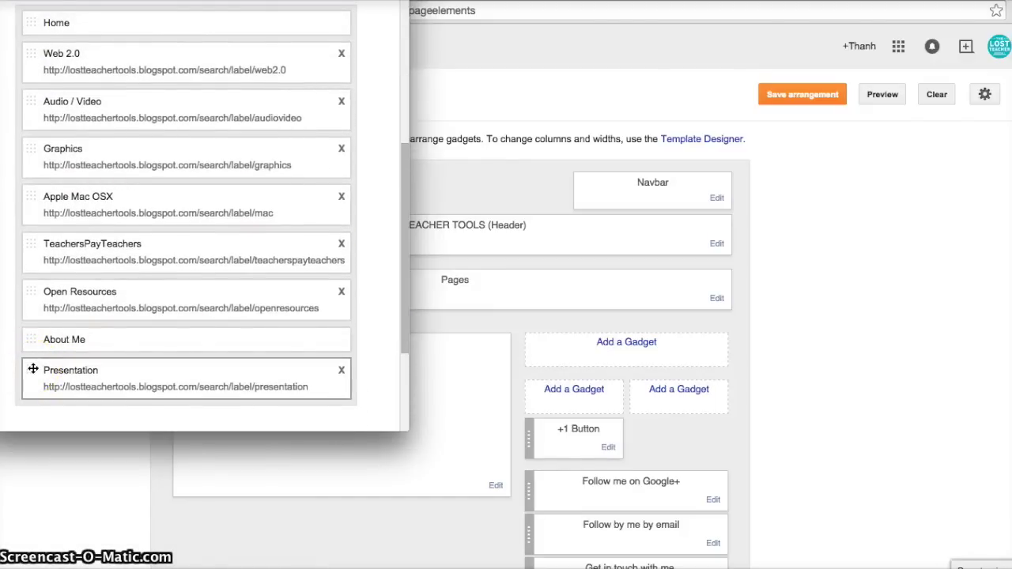
left_click_drag(34, 368, 36, 221)
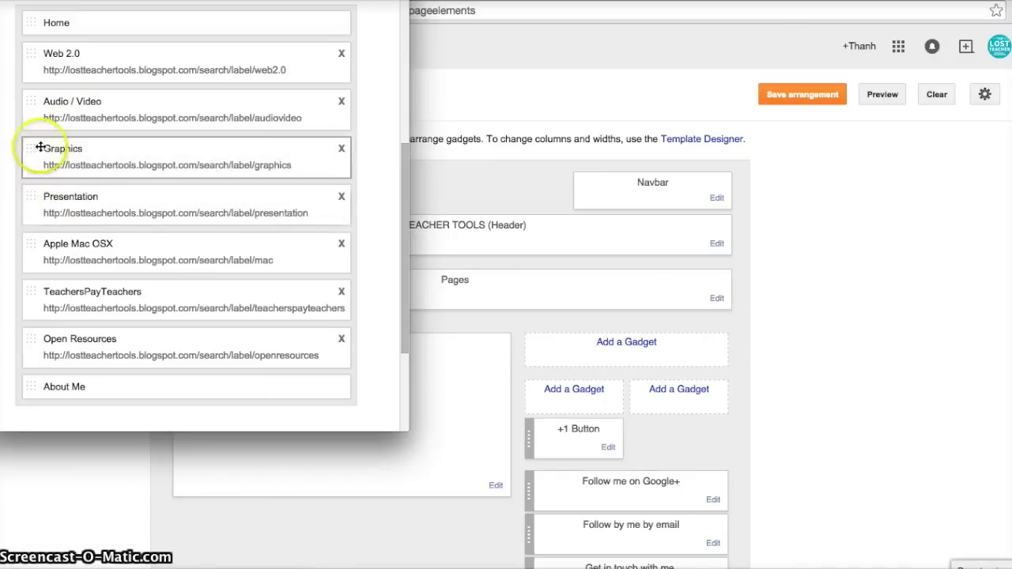
scroll(381, 342, "down", 2)
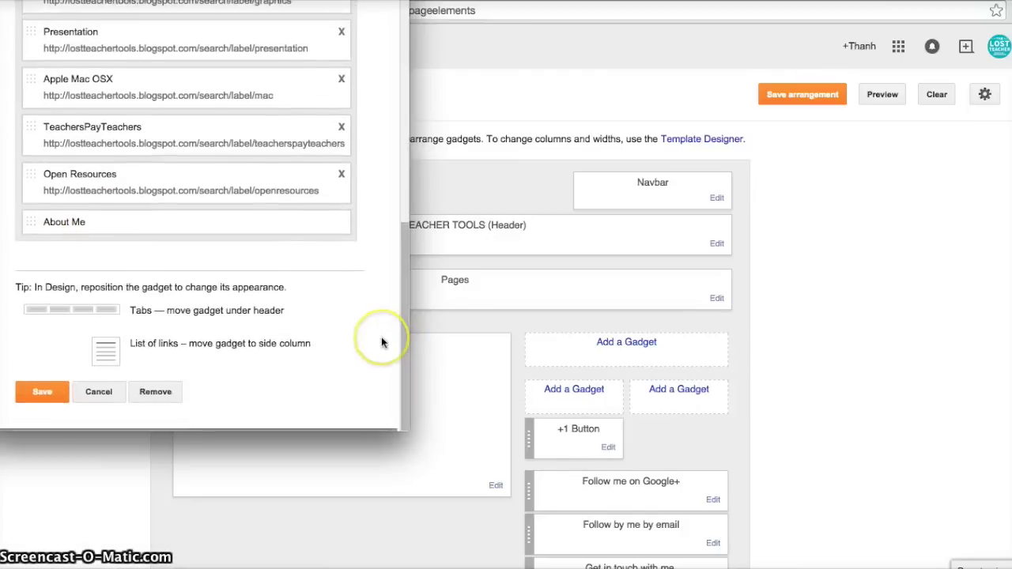
left_click(34, 400)
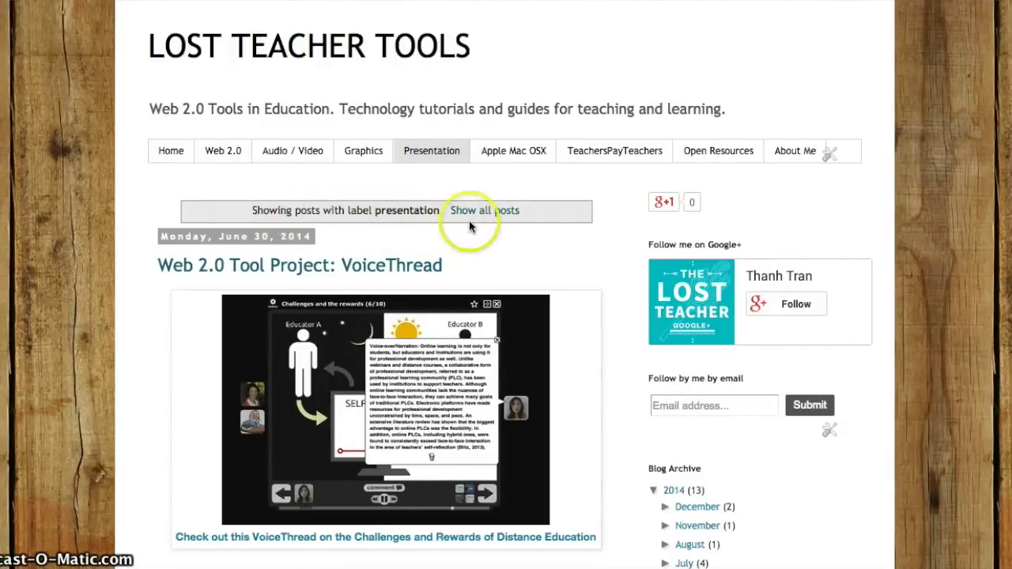
scroll(136, 285, "down", 15)
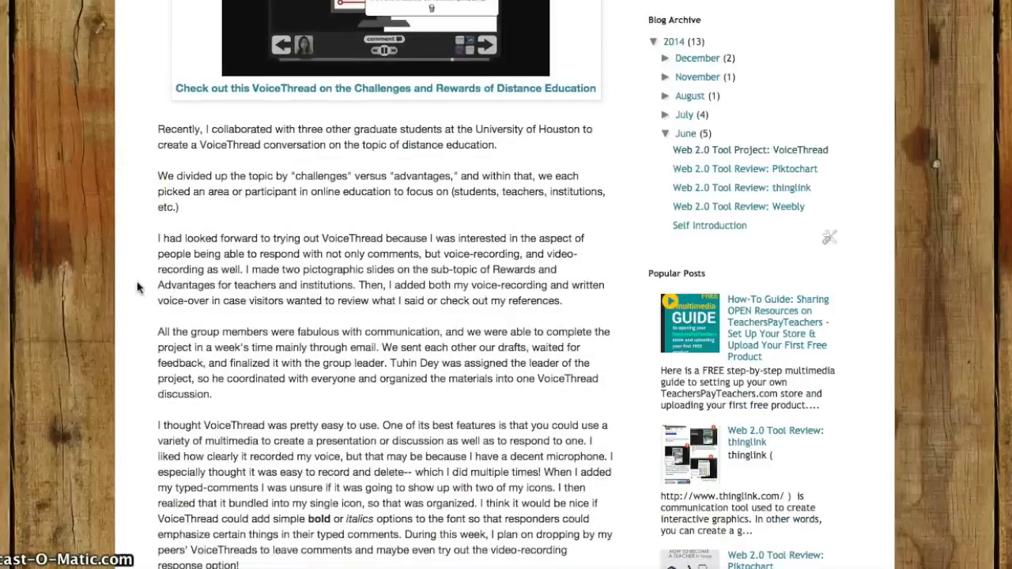
scroll(137, 288, "up", 15)
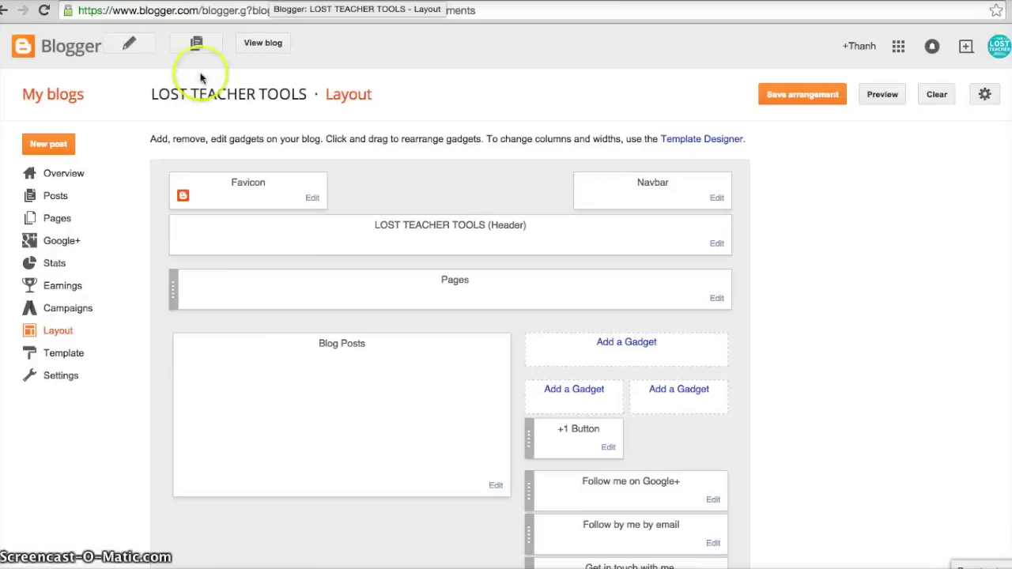
Step: Add the label "presentation" to the "Summer Reflection on Web 2.0 Tools" post and update the post
left_click(55, 196)
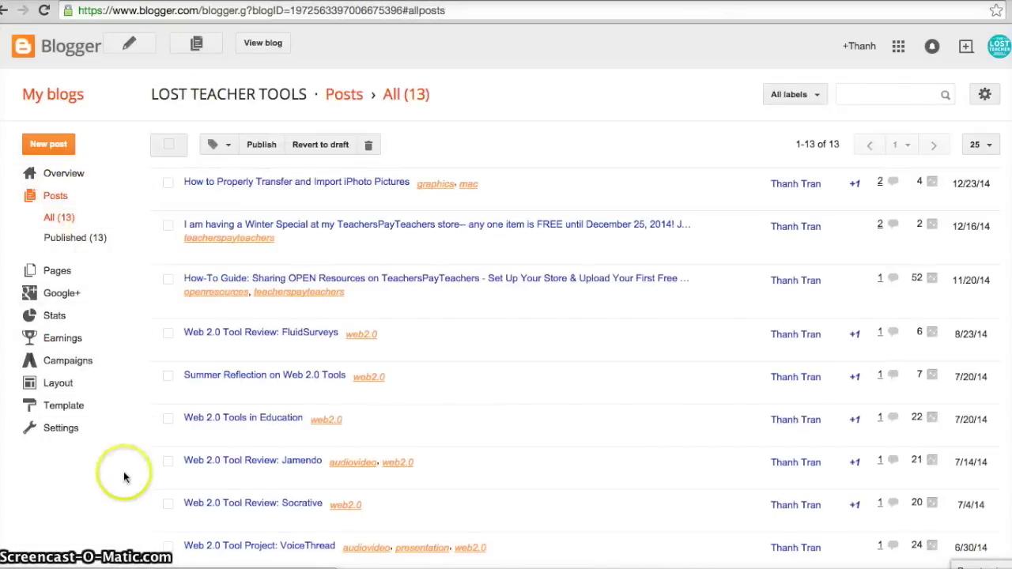
scroll(123, 473, "down", 1)
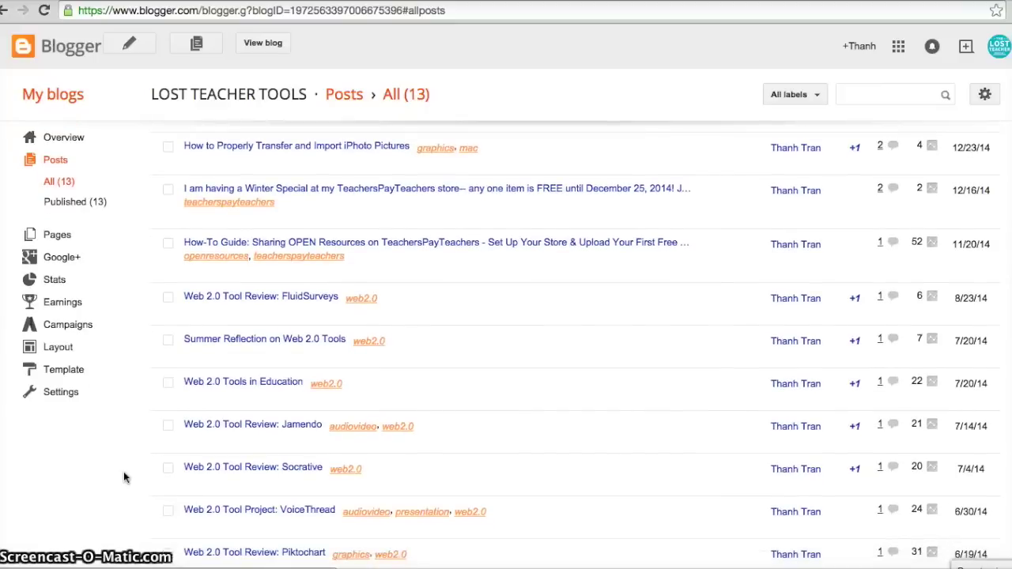
scroll(124, 477, "up", 1)
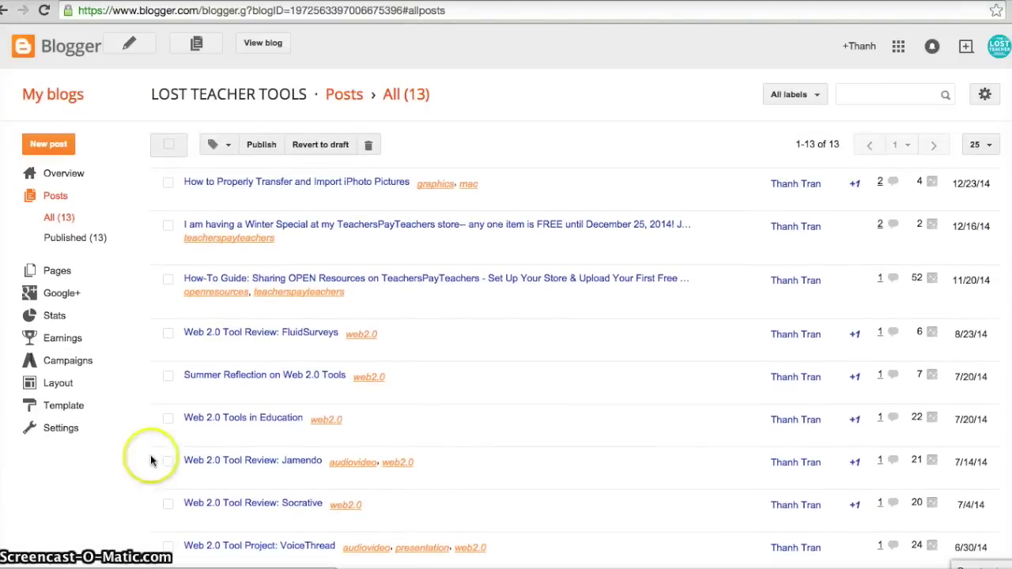
mouse_move(181, 373)
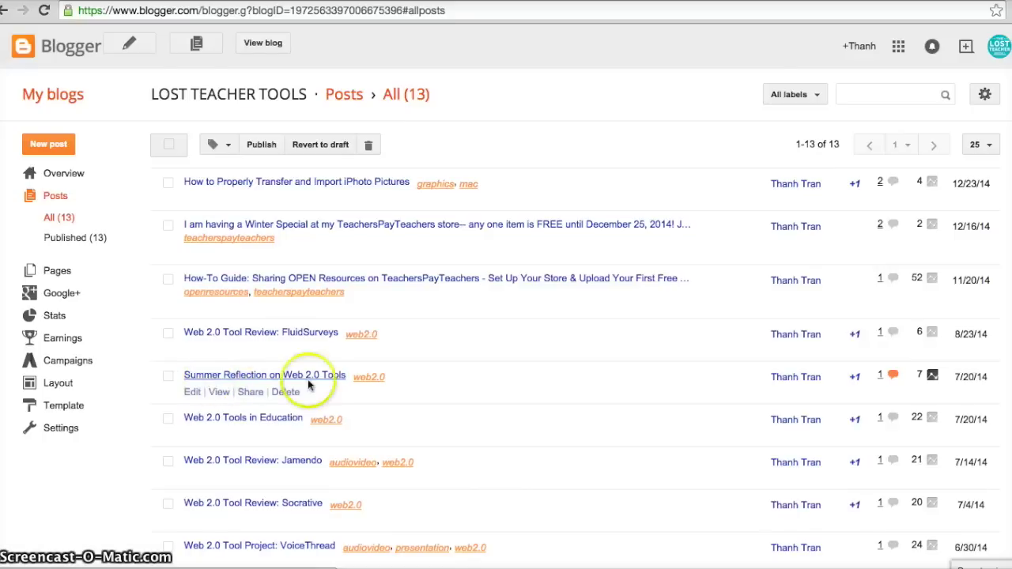
left_click(194, 392)
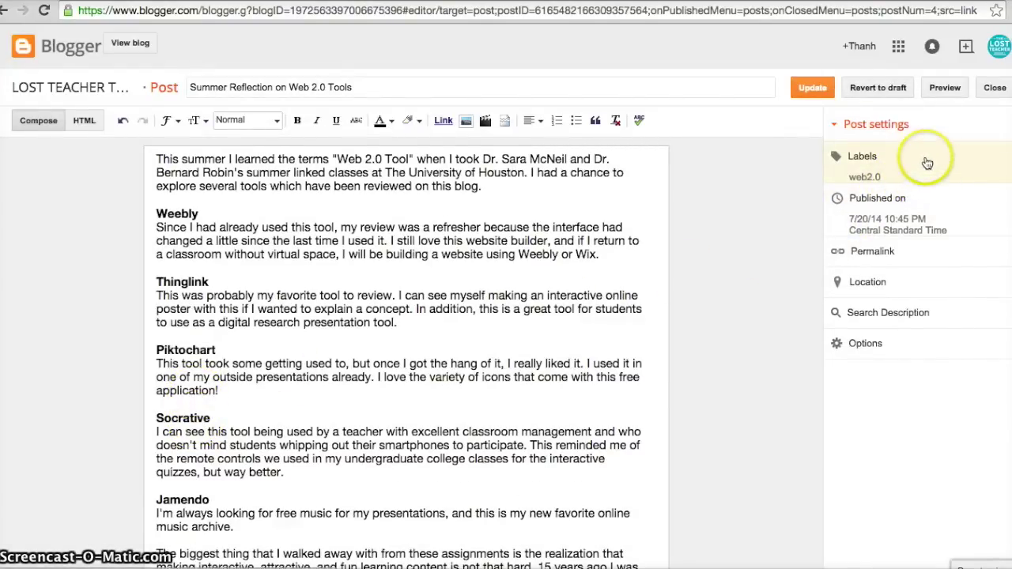
left_click(910, 161)
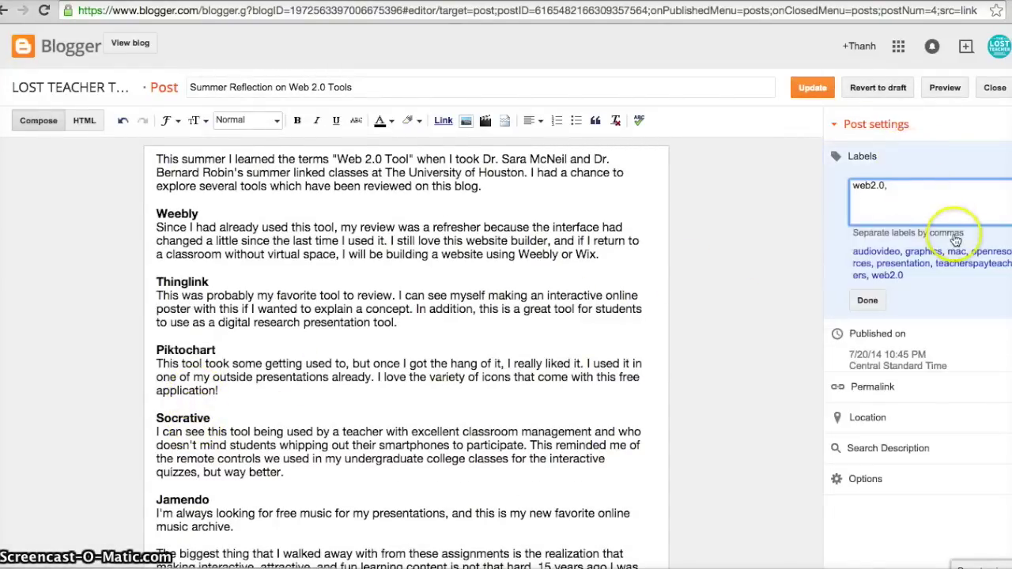
type("pre")
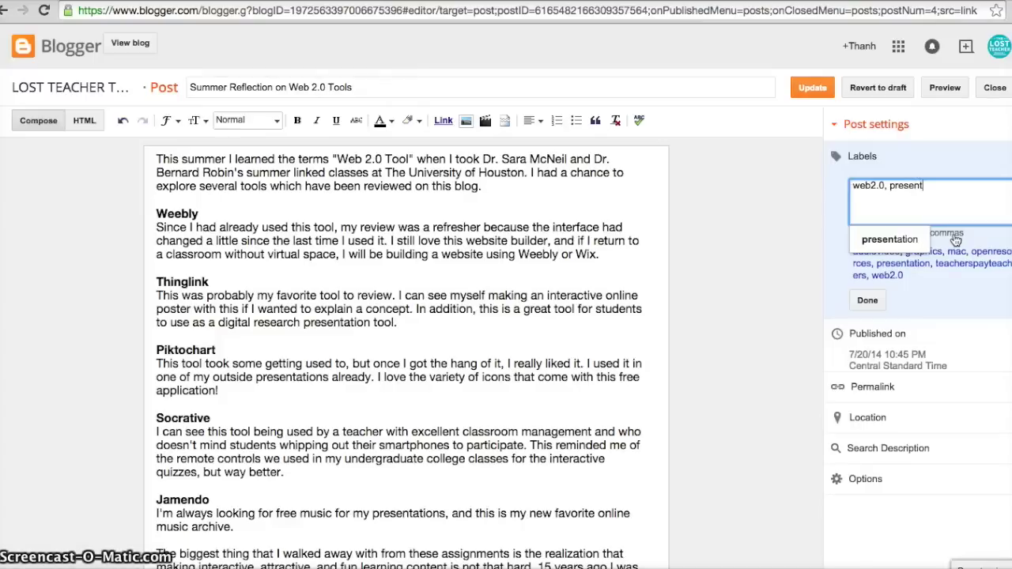
type("sent")
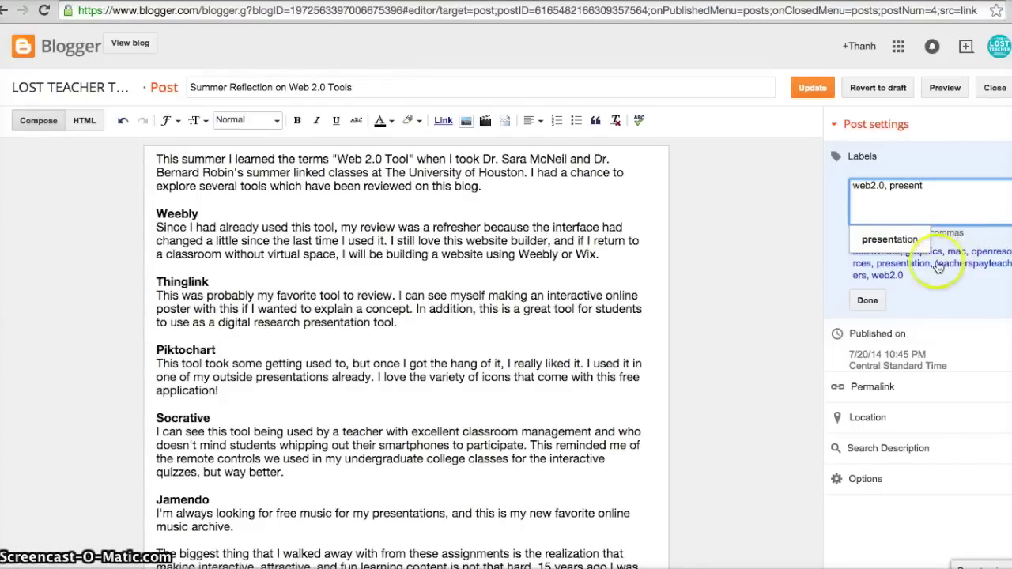
left_click(888, 239)
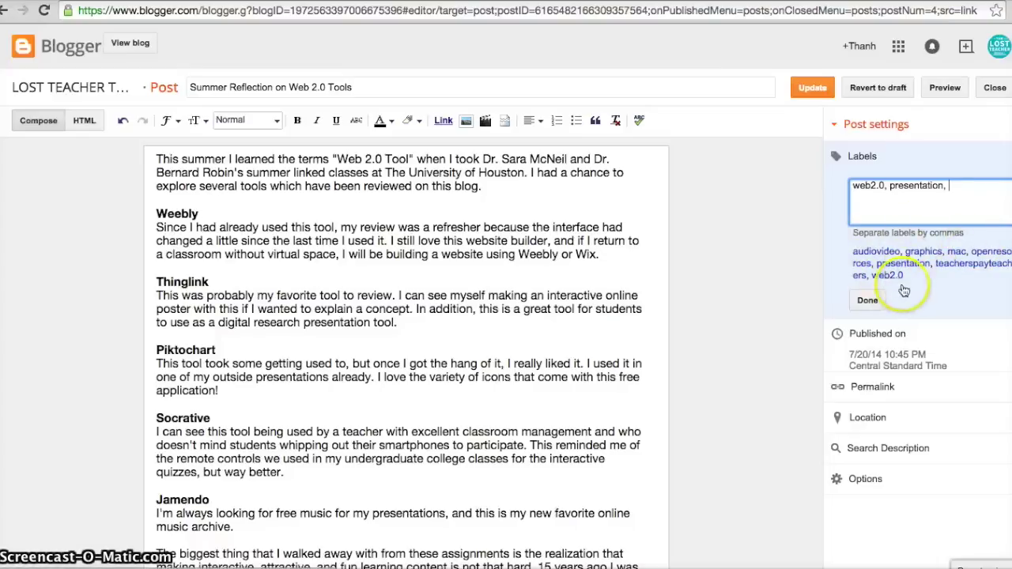
left_click(869, 304)
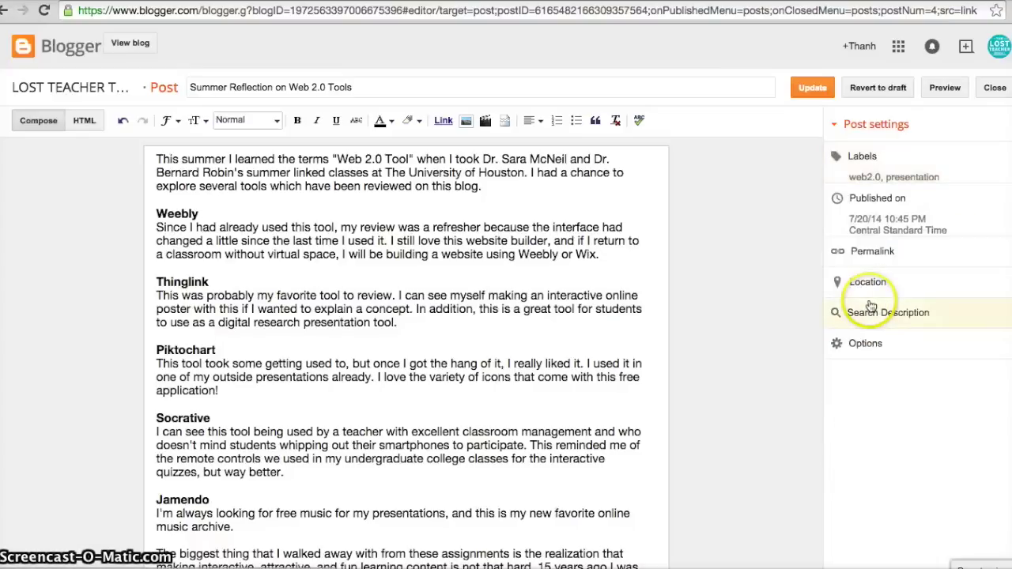
left_click(826, 91)
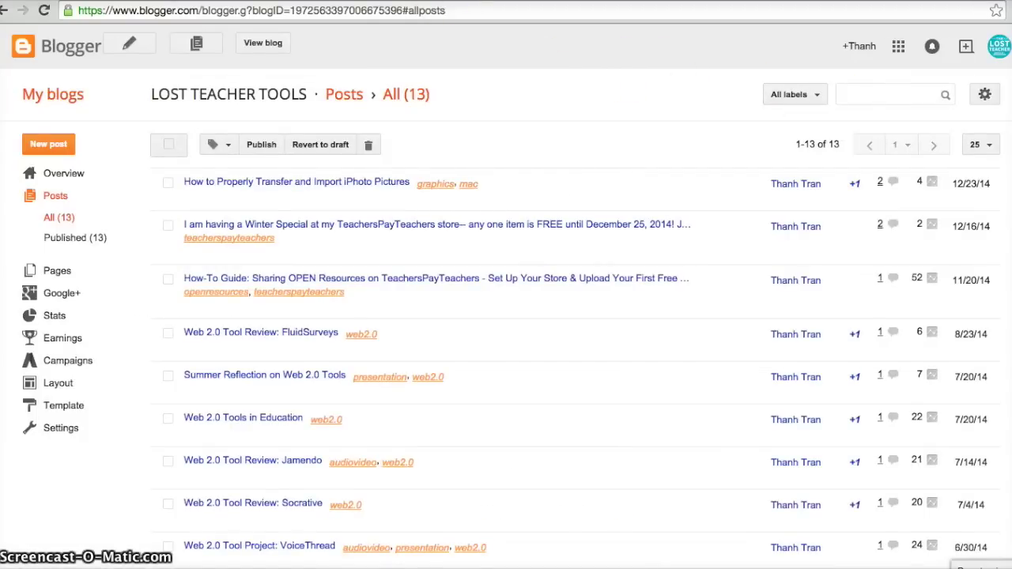
Step: Switch to the live blog and look through the posts listed on its Presentation page
left_click(269, 0)
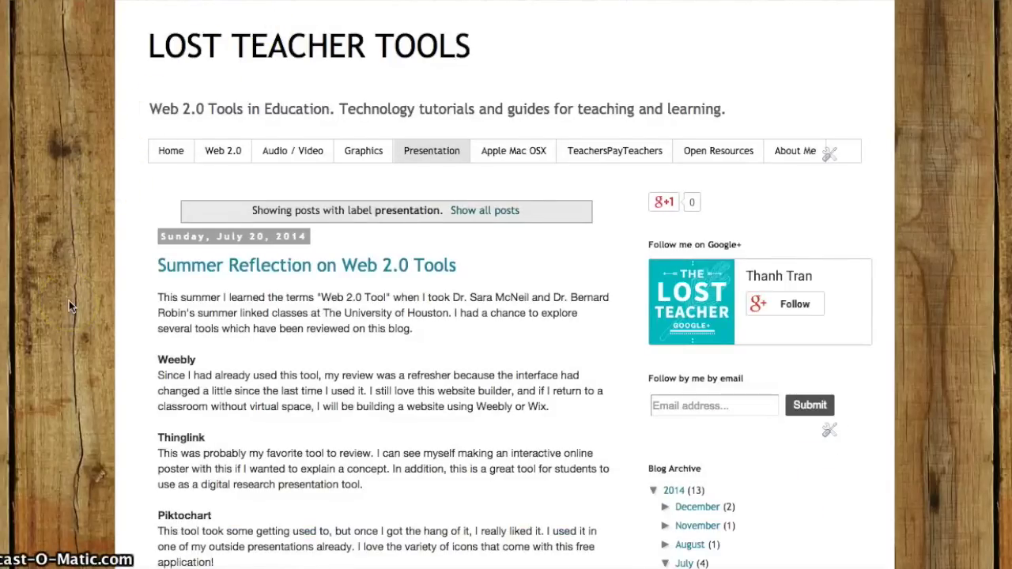
scroll(69, 301, "down", 2)
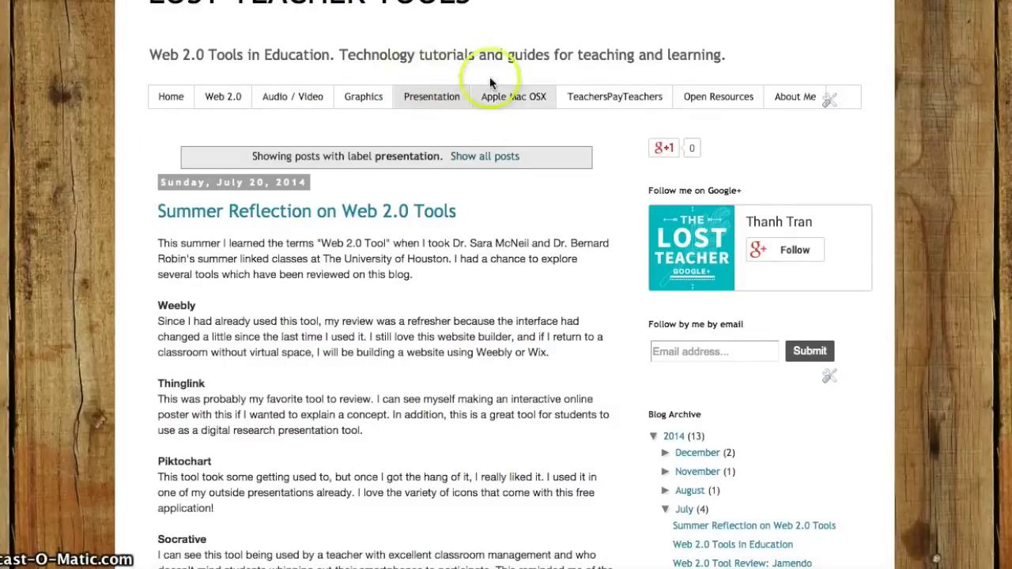
left_click(409, 111)
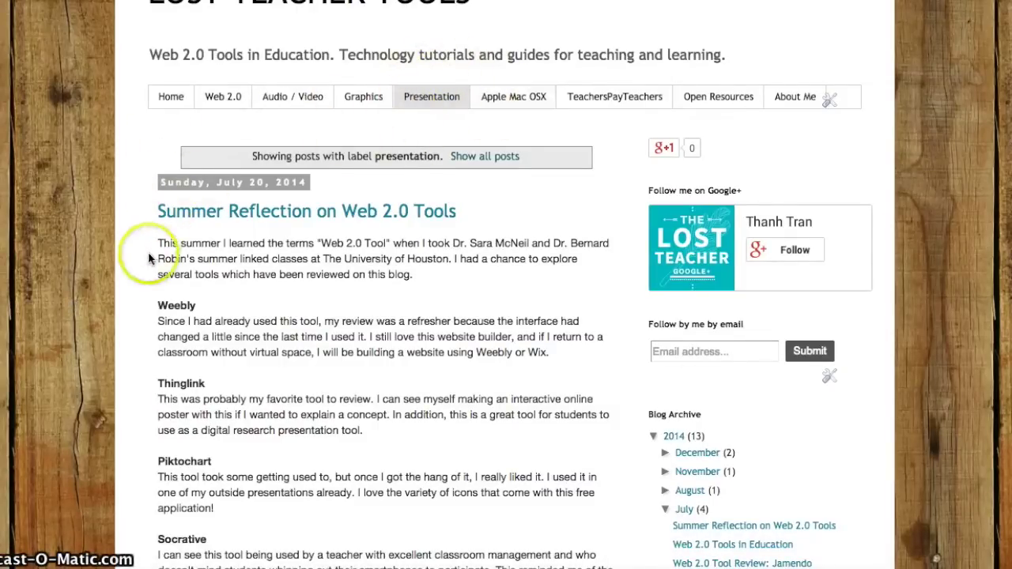
scroll(149, 261, "down", 10)
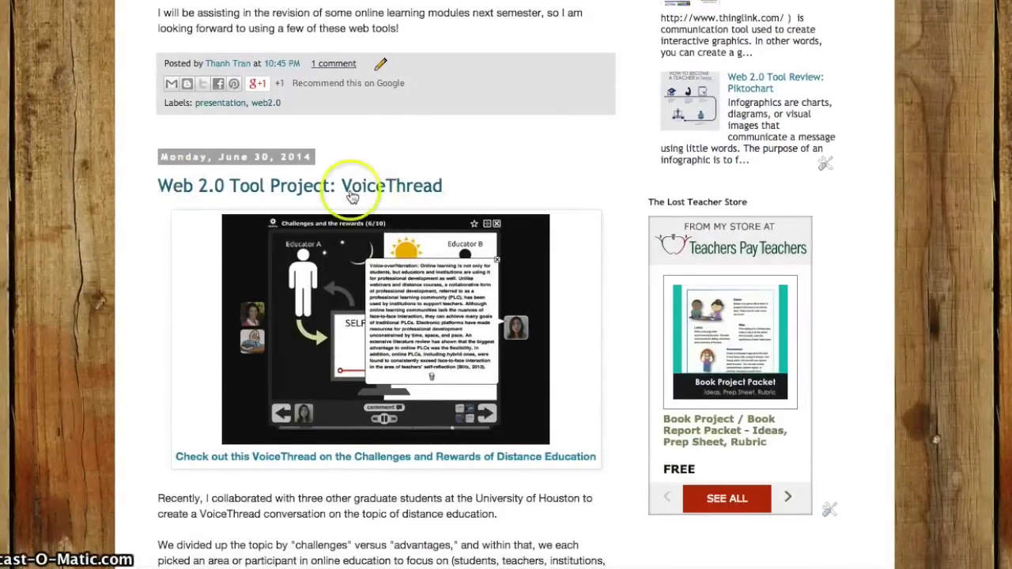
scroll(124, 208, "up", 1)
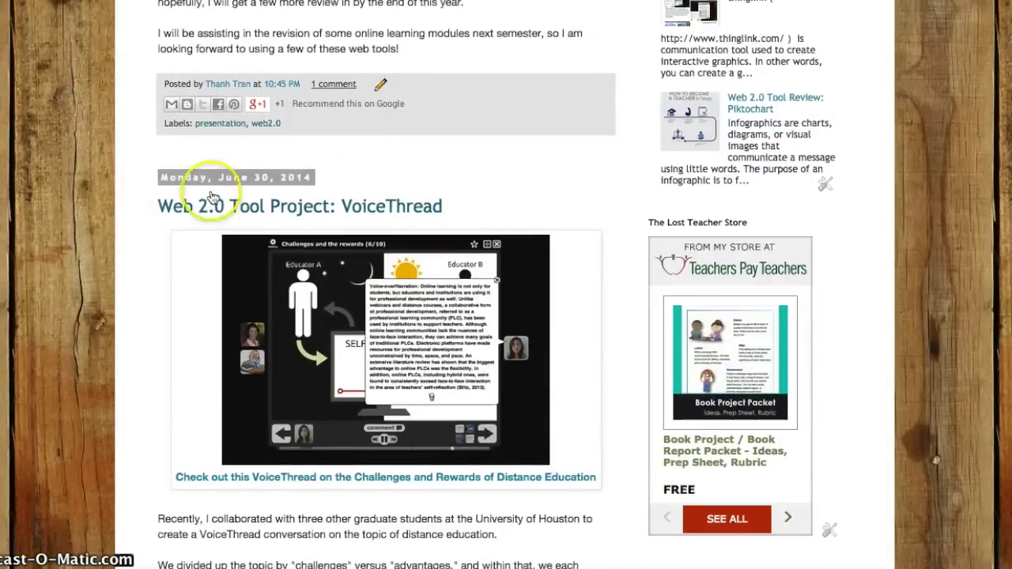
scroll(151, 203, "up", 12)
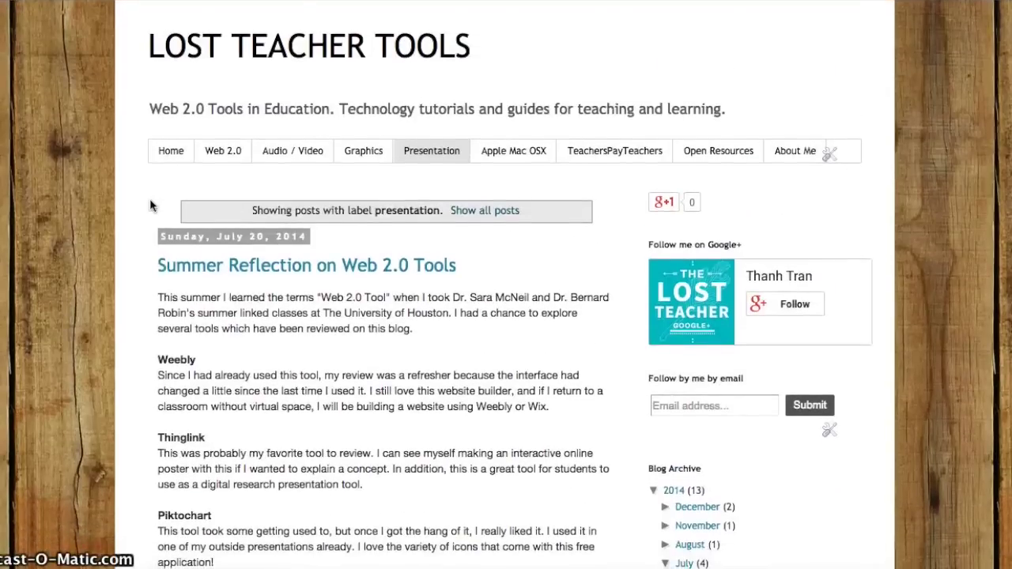
left_click(133, 232)
Step: Return to the Blogger dashboard and create a new post titled "Presentation Example" with the body text "Example Post"
left_click(183, 77)
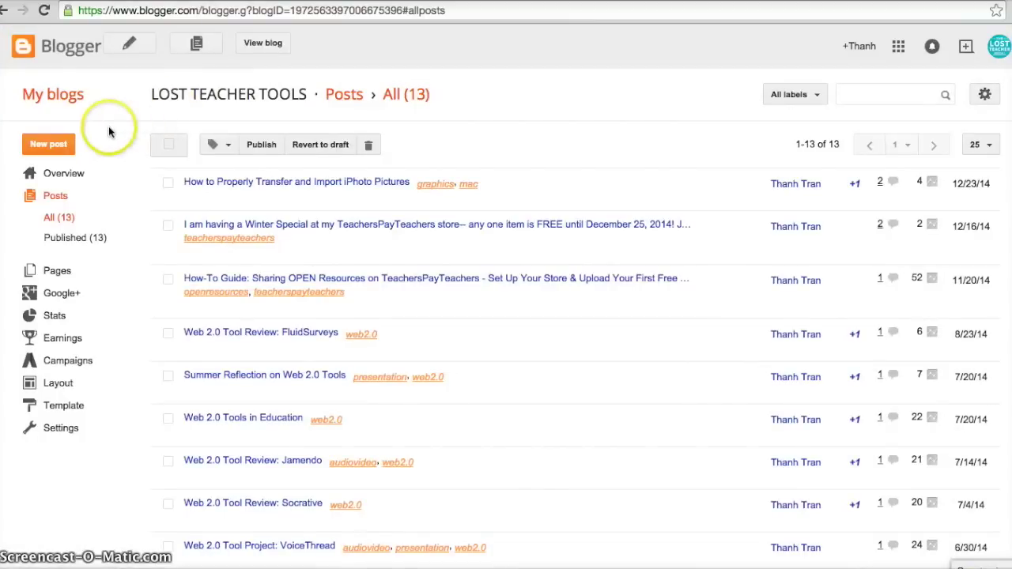
left_click(43, 144)
left_click(300, 87)
type("Presentation Example")
key("Tab")
left_click(272, 215)
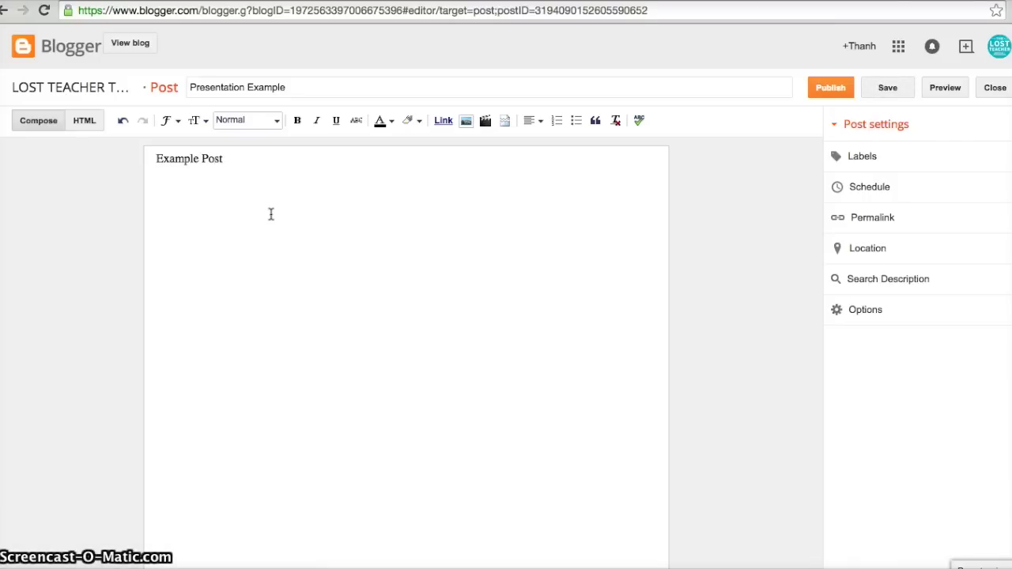
Step: Label the new post "presentation" and publish it without sharing it on Google+
left_click(894, 167)
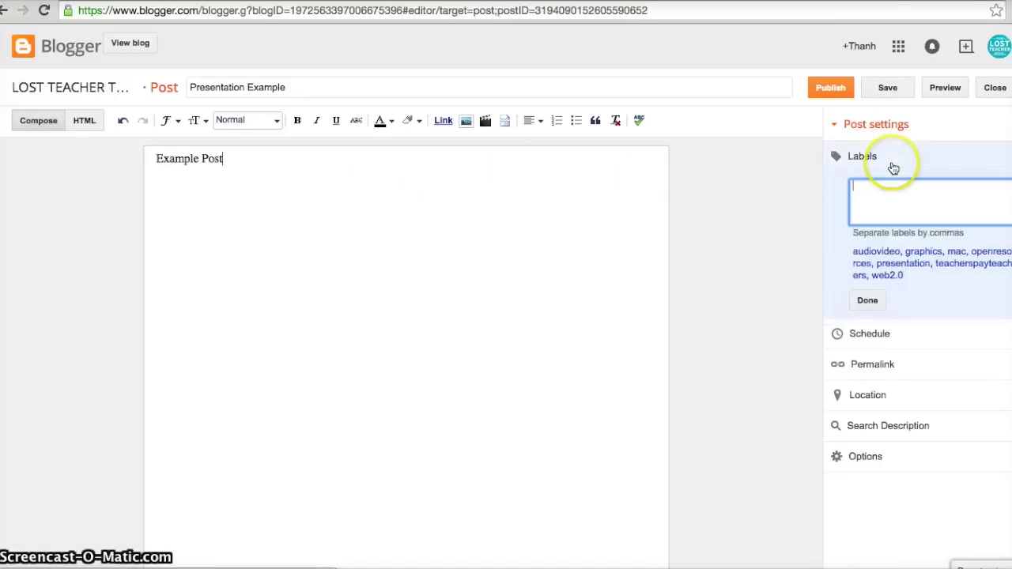
left_click(916, 265)
left_click(867, 300)
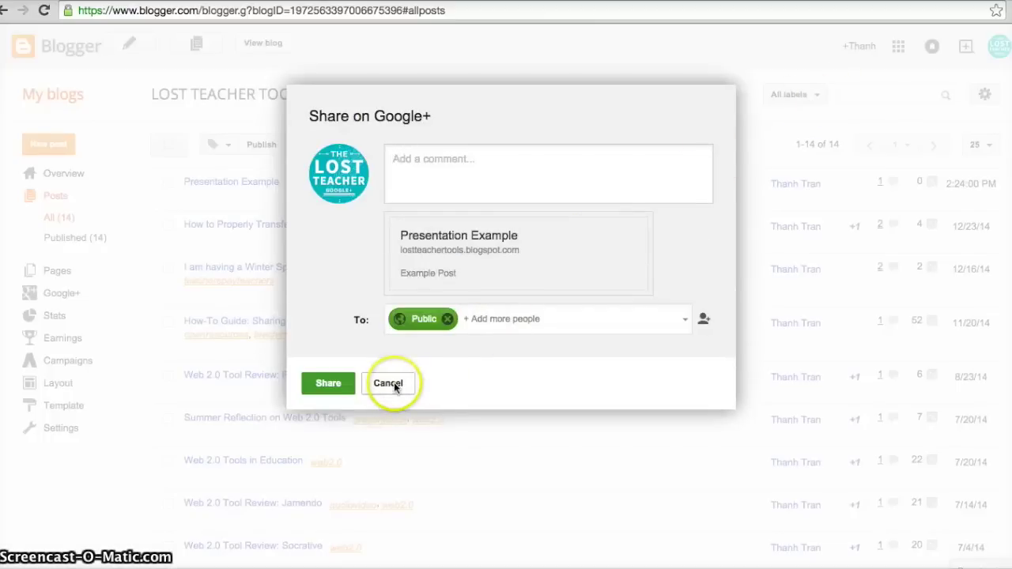
left_click(389, 384)
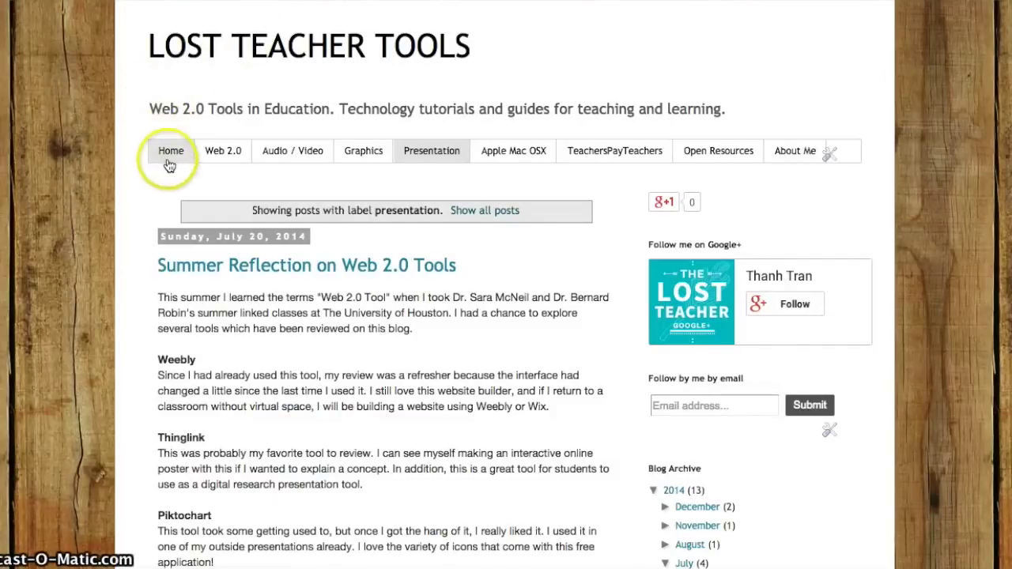
Step: Check for the new post on the live blog's Home page and Presentation page
left_click(169, 164)
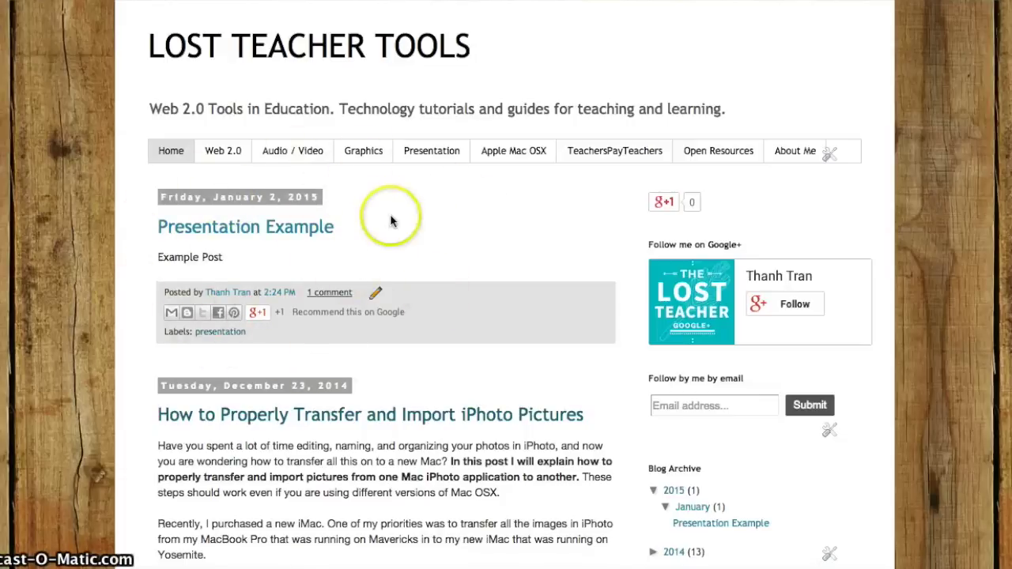
left_click(452, 157)
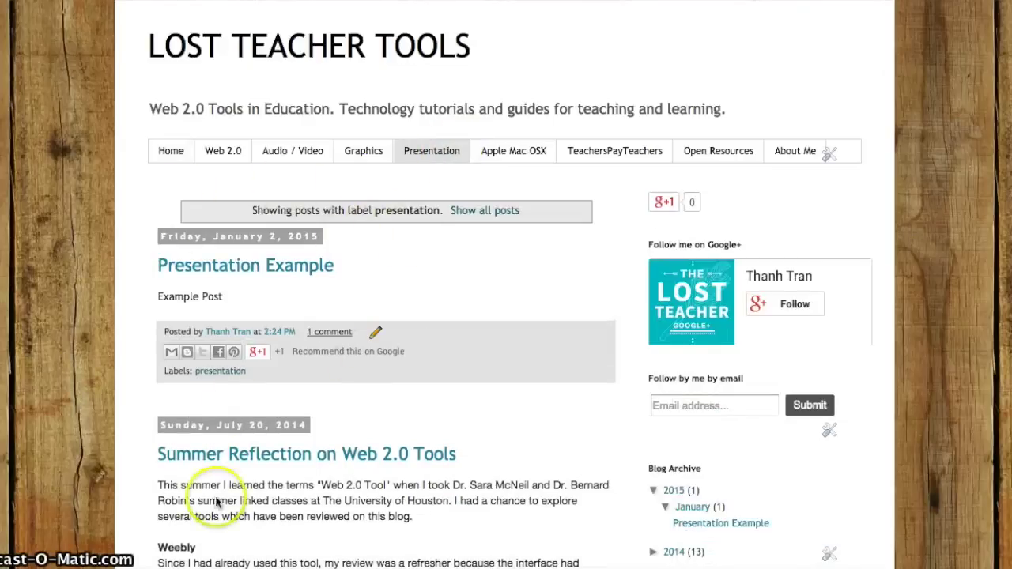